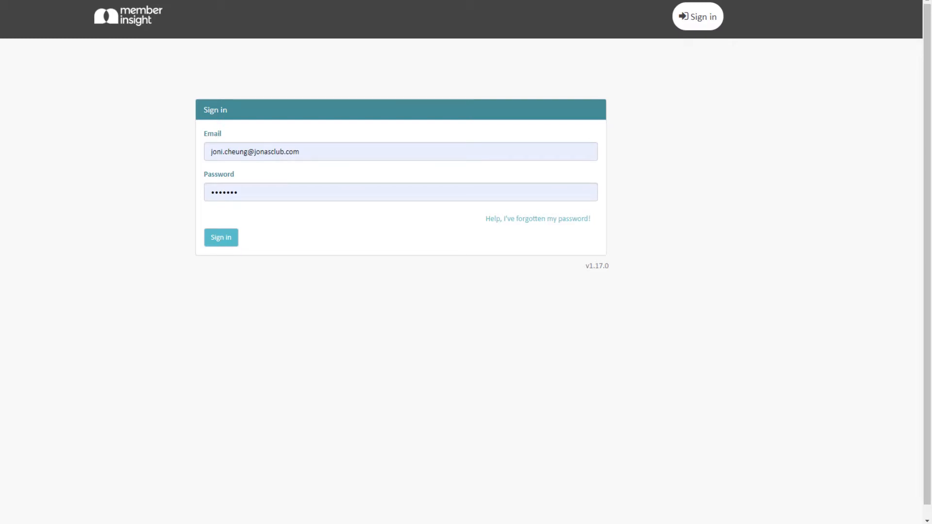
Sign in to Member Insight and open the account settings.
left_click(236, 248)
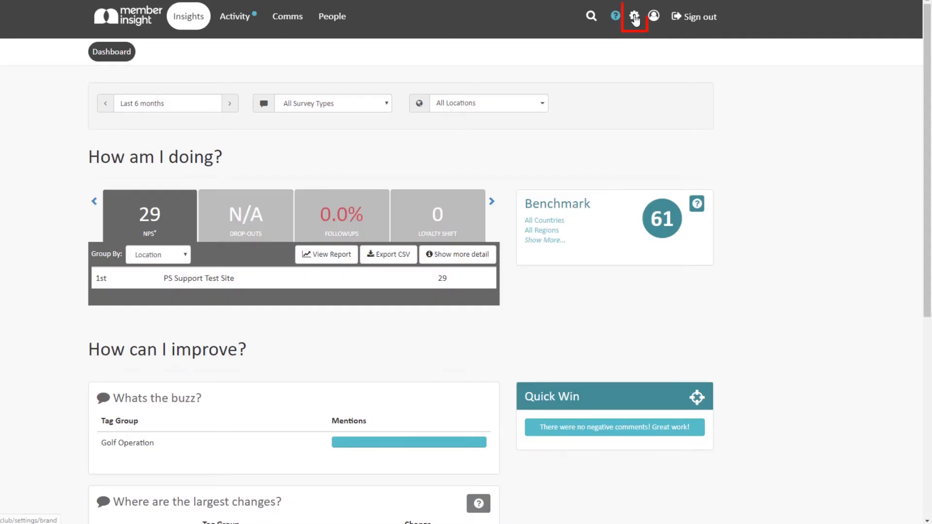
left_click(635, 17)
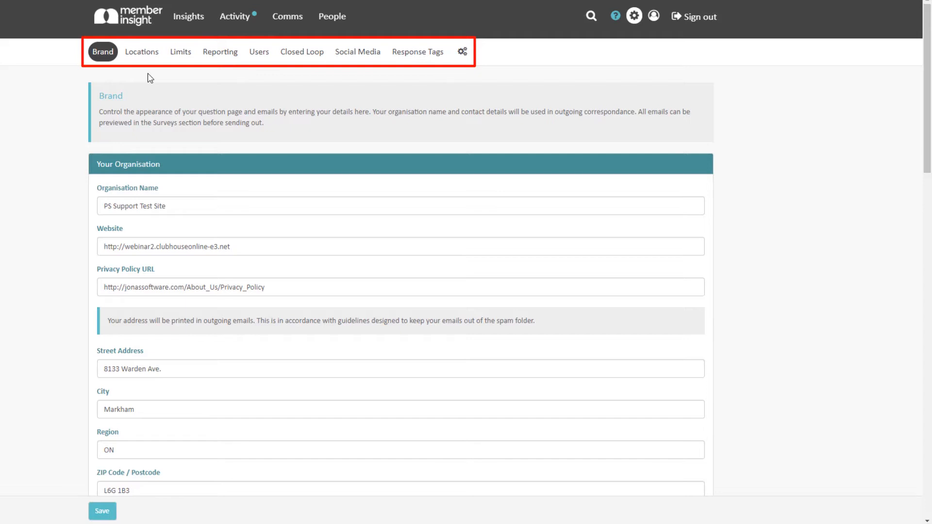
scroll(179, 99, "down", 2)
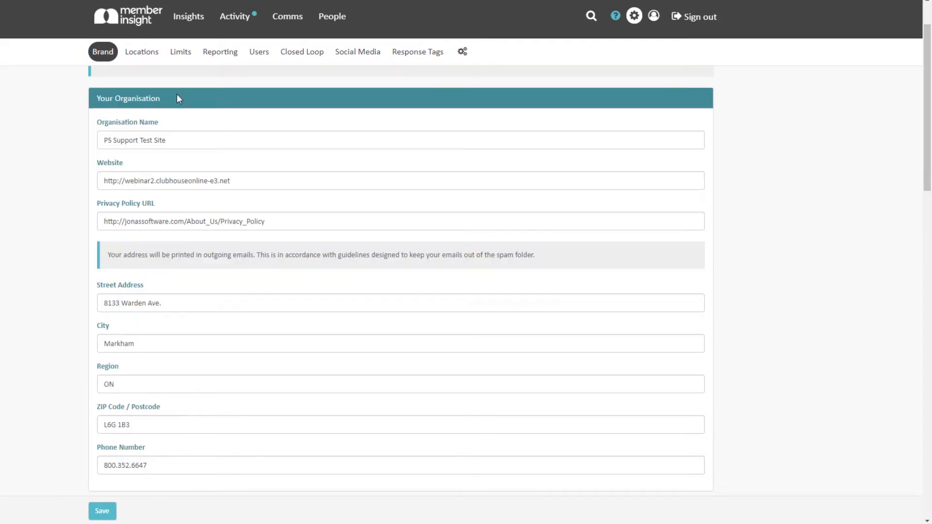
left_click(190, 139)
key("Tab")
key("Tab")
key("Tab")
key("Tab")
key("Tab")
key("Tab")
key("Tab")
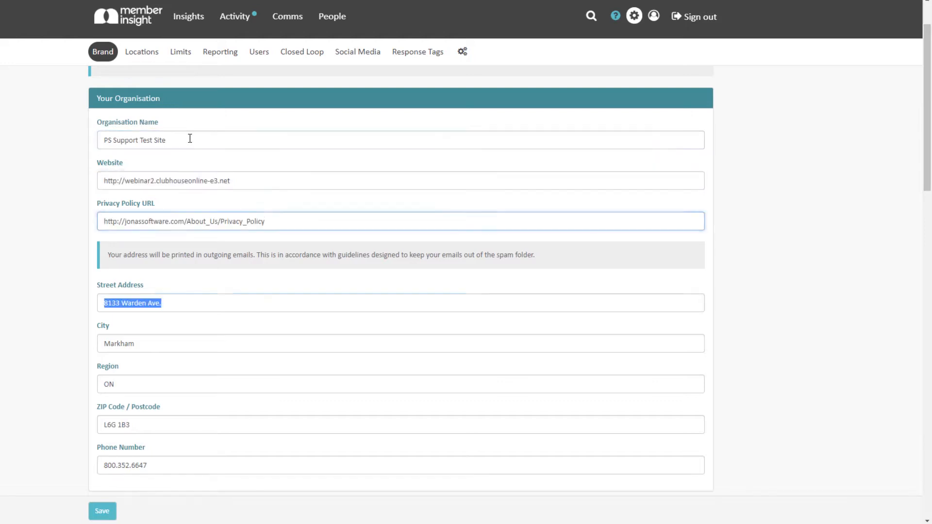
scroll(173, 175, "down", 5)
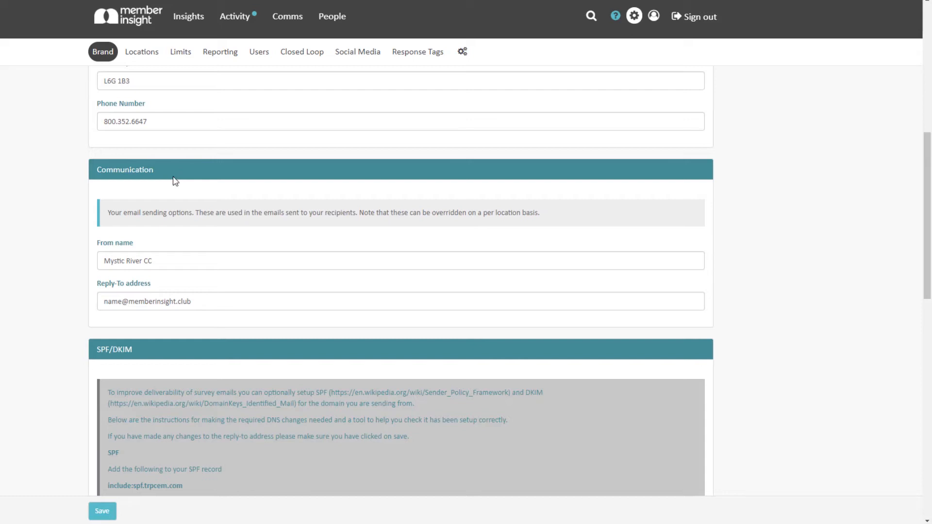
left_click(186, 260)
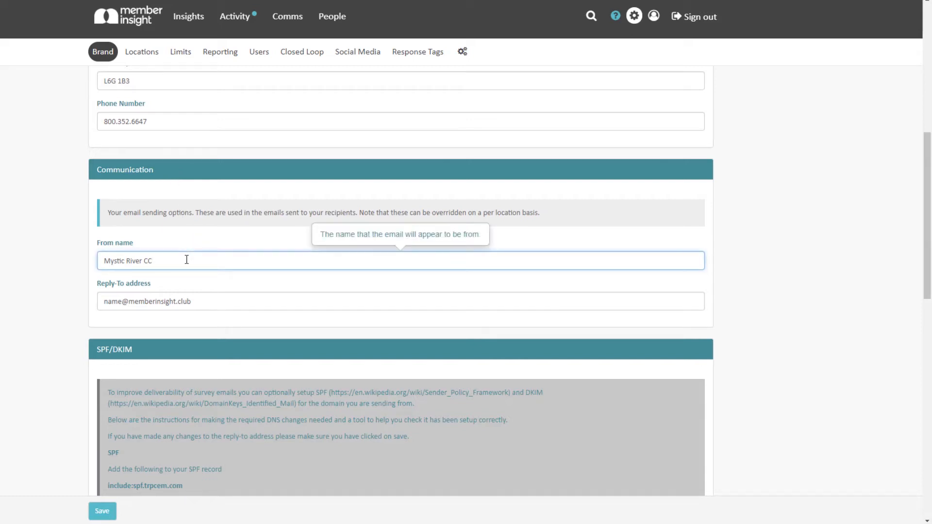
left_click(220, 299)
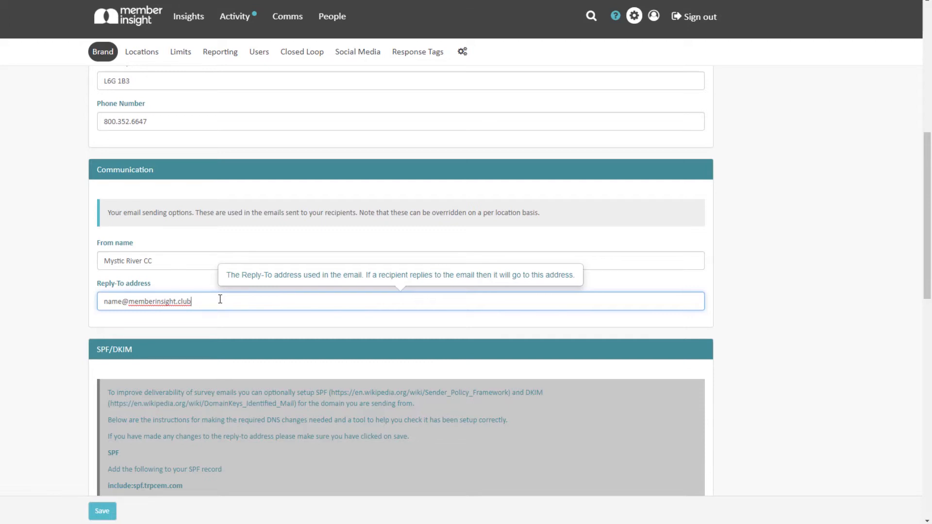
scroll(141, 185, "down", 3)
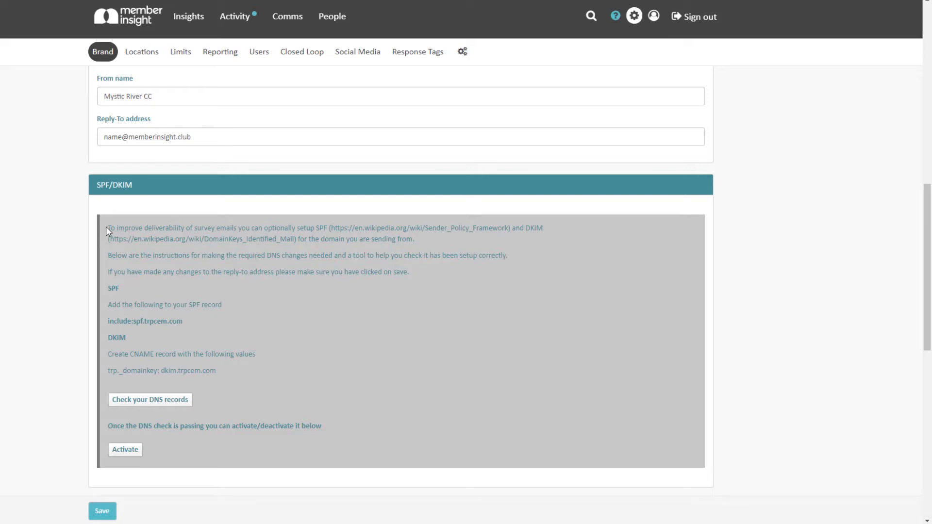
Copy the SPF/DKIM setup instructions, check that the DNS records pass, and activate SPF/DKIM sending.
left_click_drag(106, 226, 244, 372)
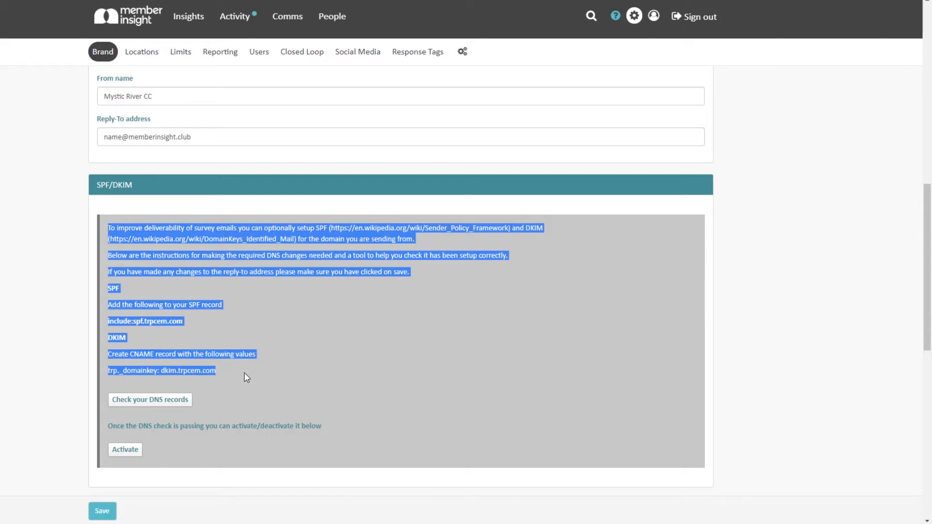
right_click(244, 373)
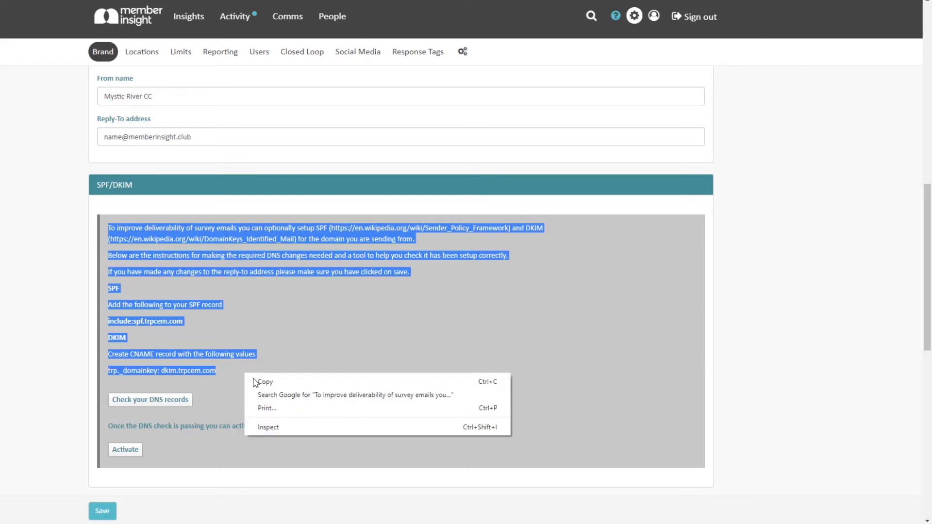
left_click(262, 383)
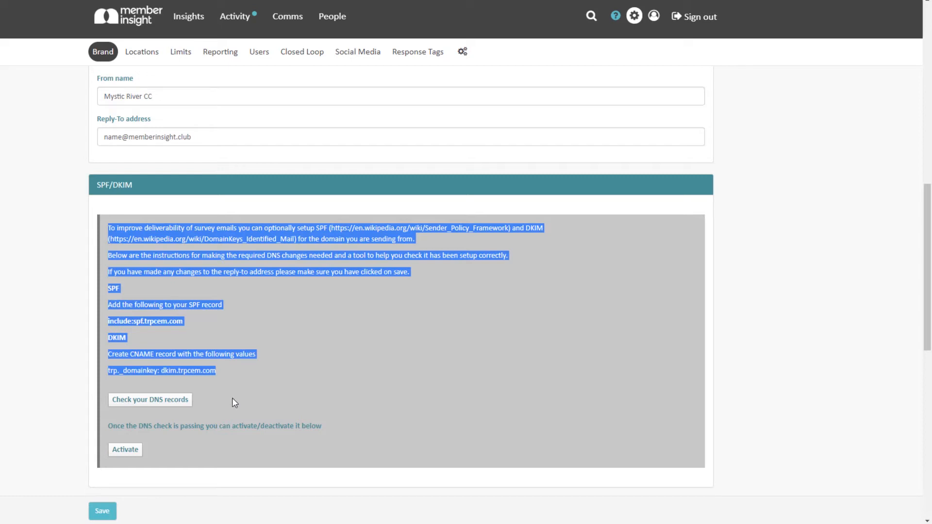
left_click(189, 408)
left_click(139, 457)
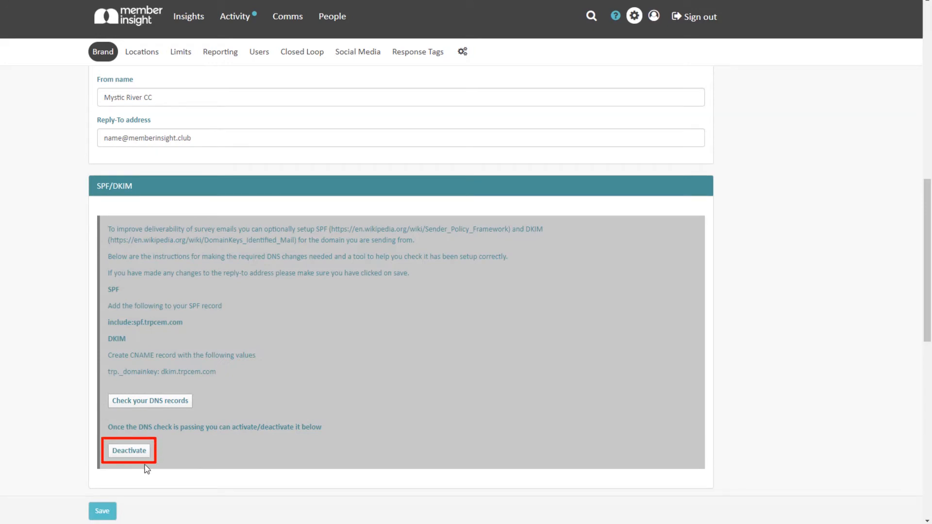
Set the Brand Colour to #cecece.
scroll(165, 364, "down", 10)
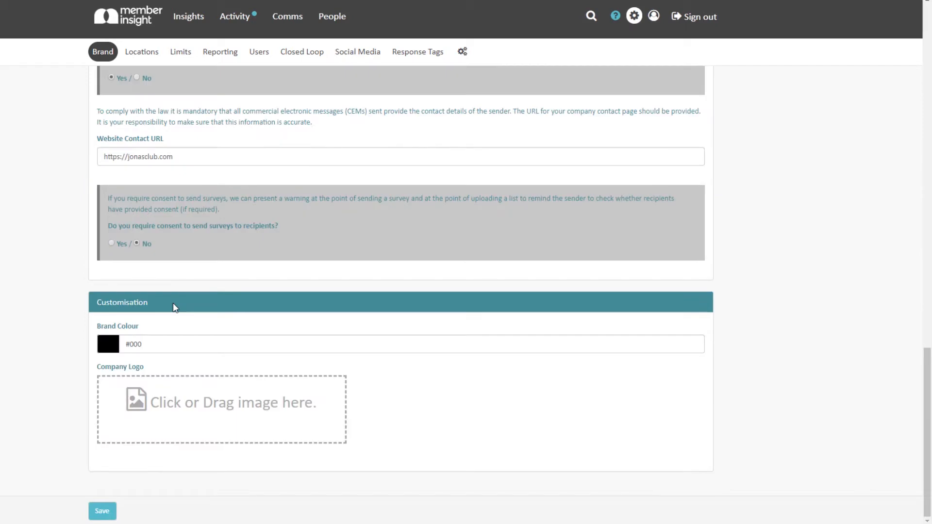
left_click(156, 348)
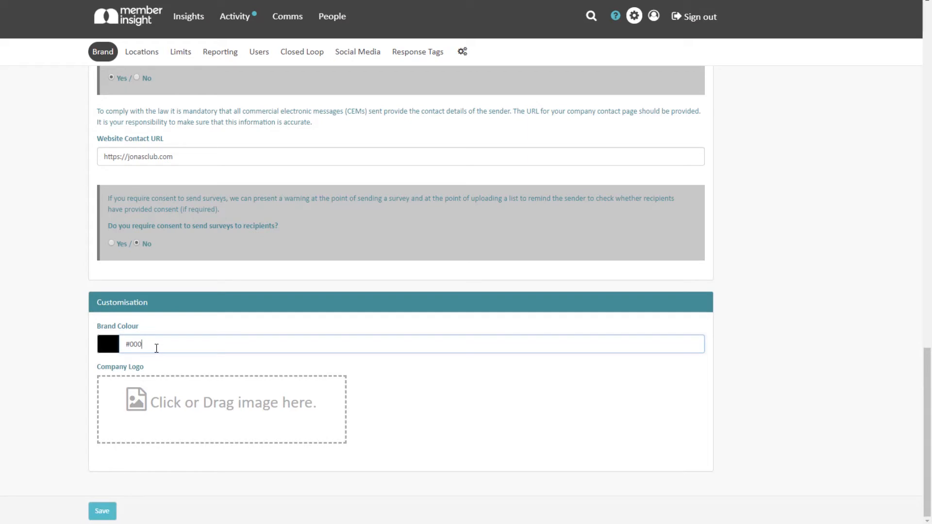
left_click(157, 347)
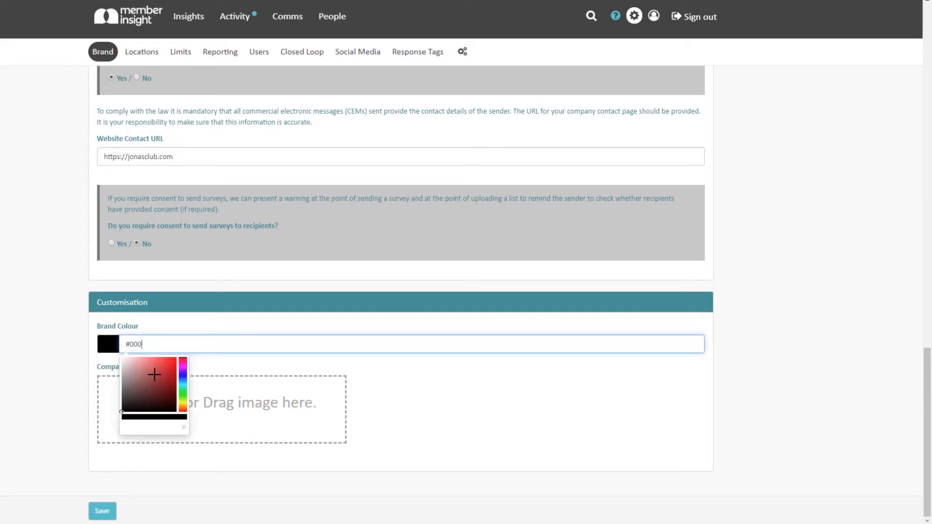
left_click(154, 374)
triple_click(163, 344)
type("#cecece")
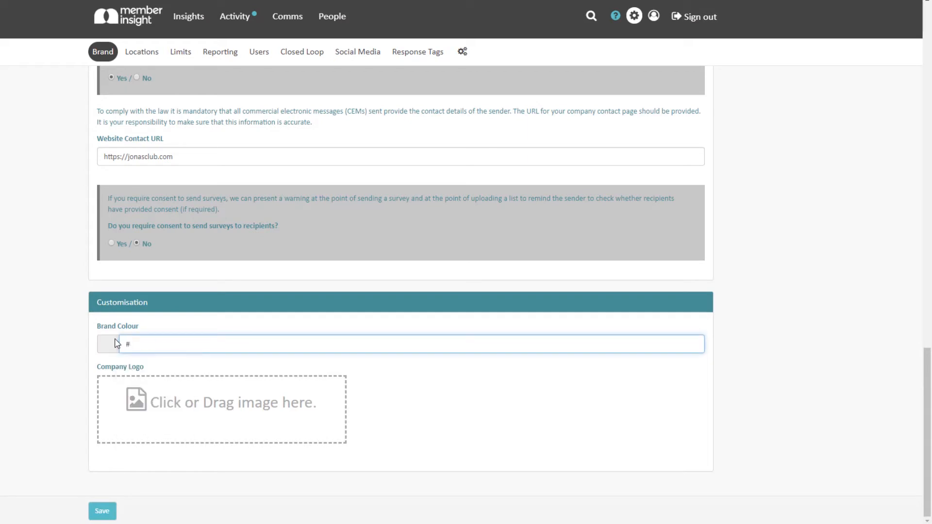
left_click(366, 377)
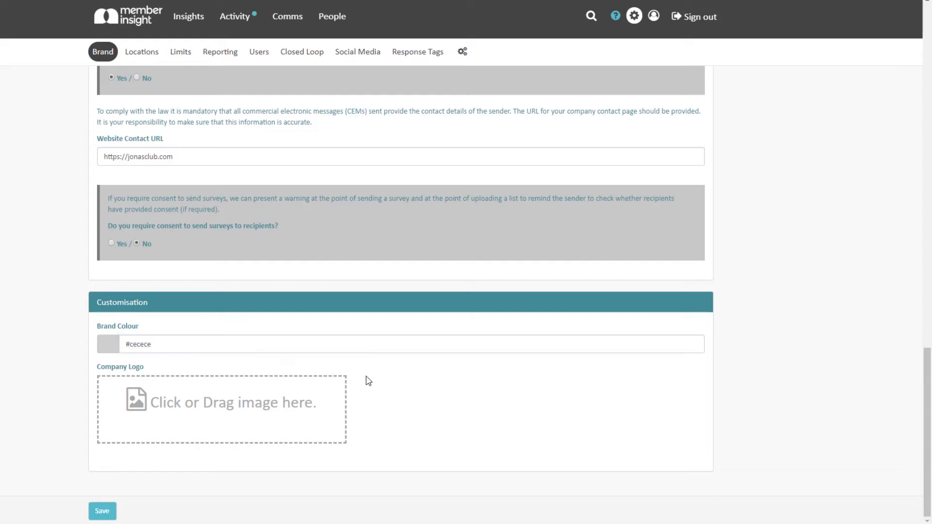
Save the brand settings and go to the Users list.
mouse_move(317, 402)
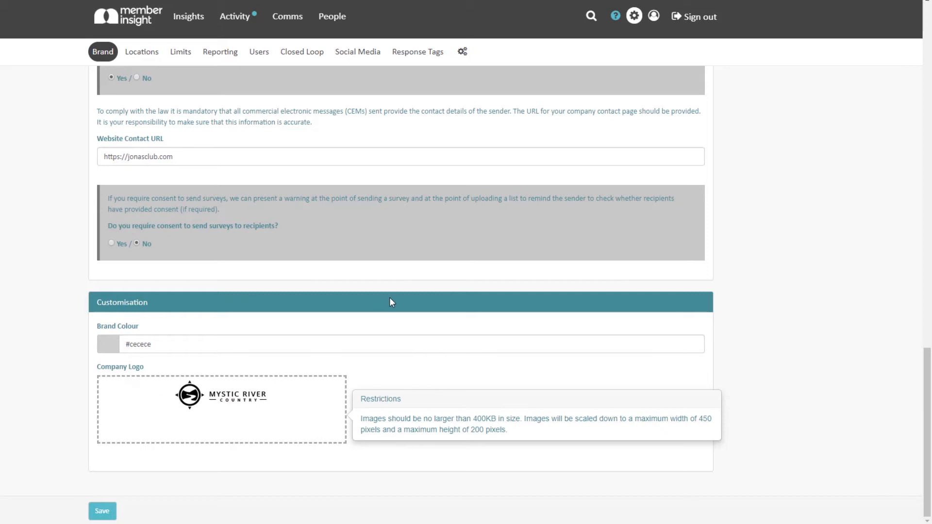
left_click(110, 511)
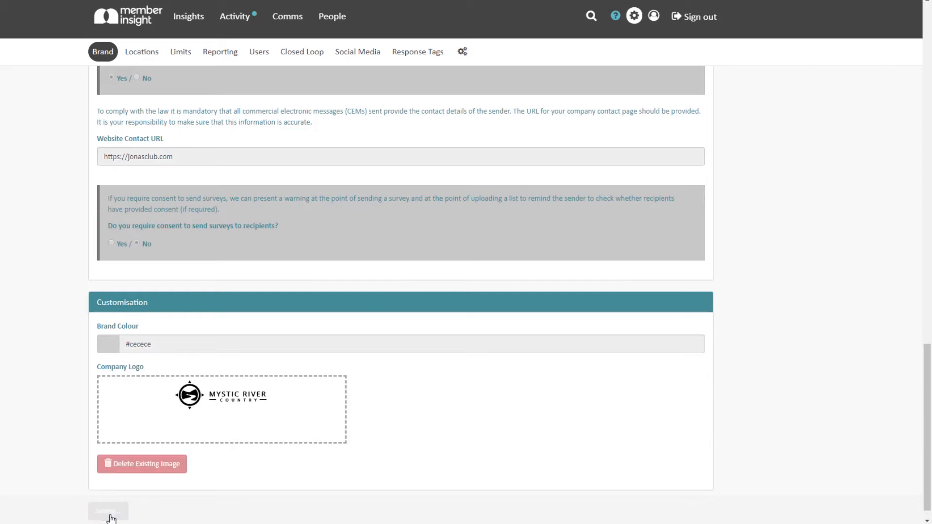
left_click(259, 52)
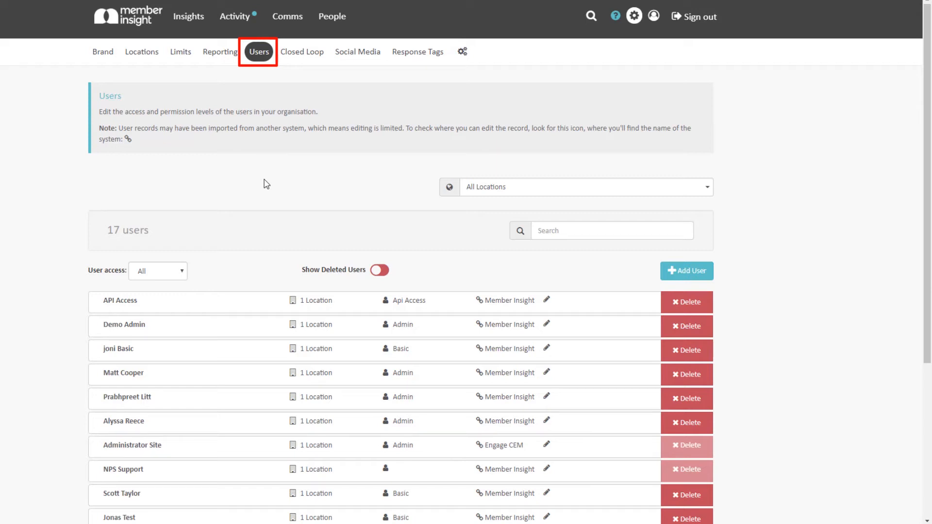
Start a new user and enter their first and last name.
left_click(705, 282)
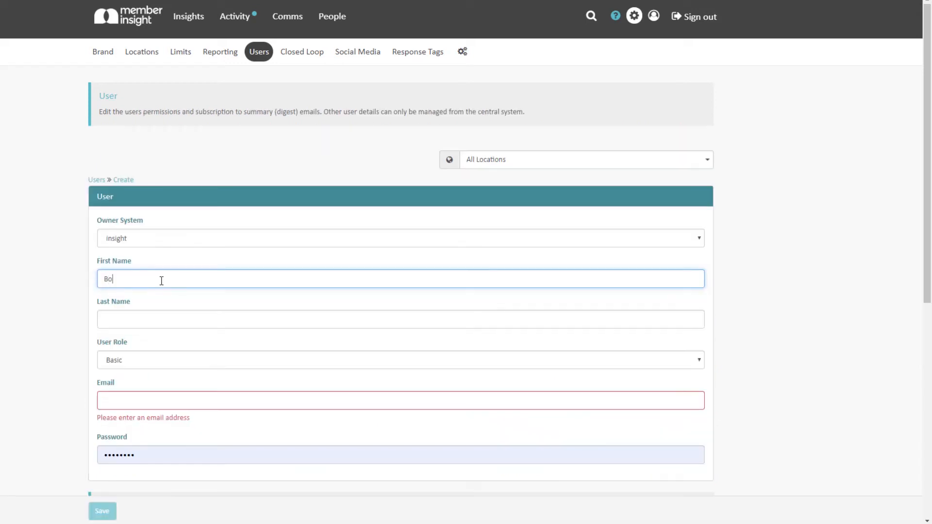
type("b")
key("Tab")
type("Smith")
key("Tab")
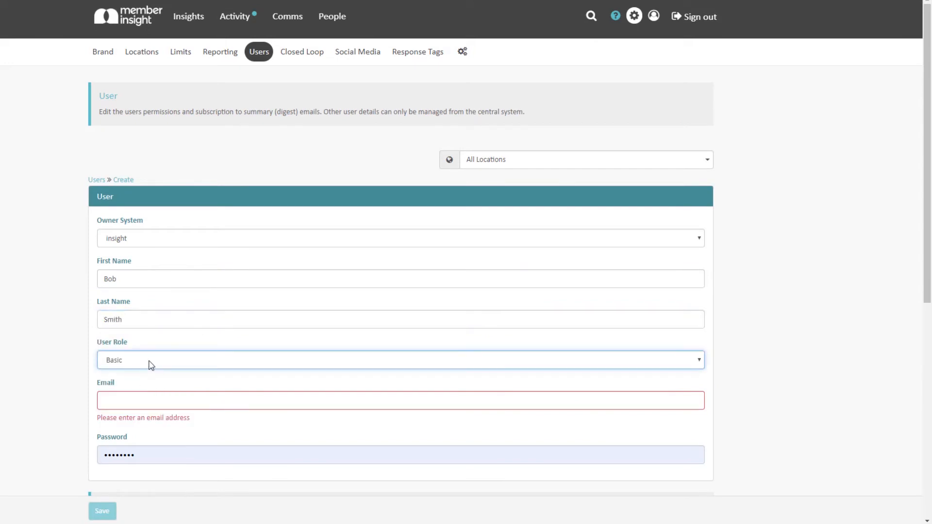
left_click(151, 365)
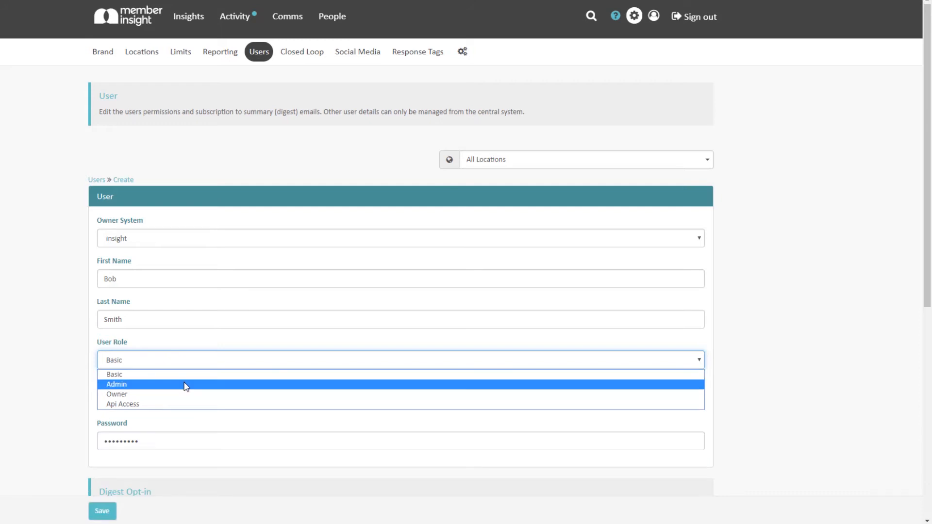
key("Escape")
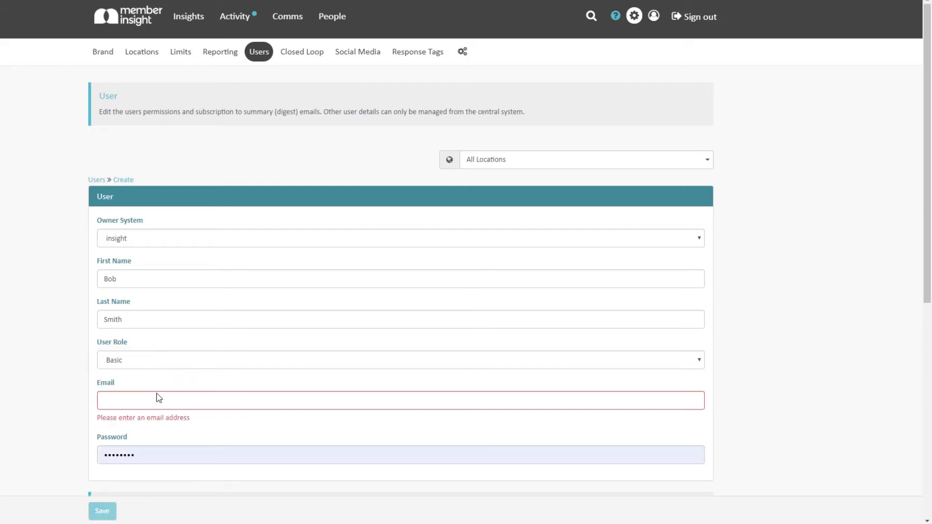
Enter the new user's e-mail address and set their role to Admin.
left_click(158, 405)
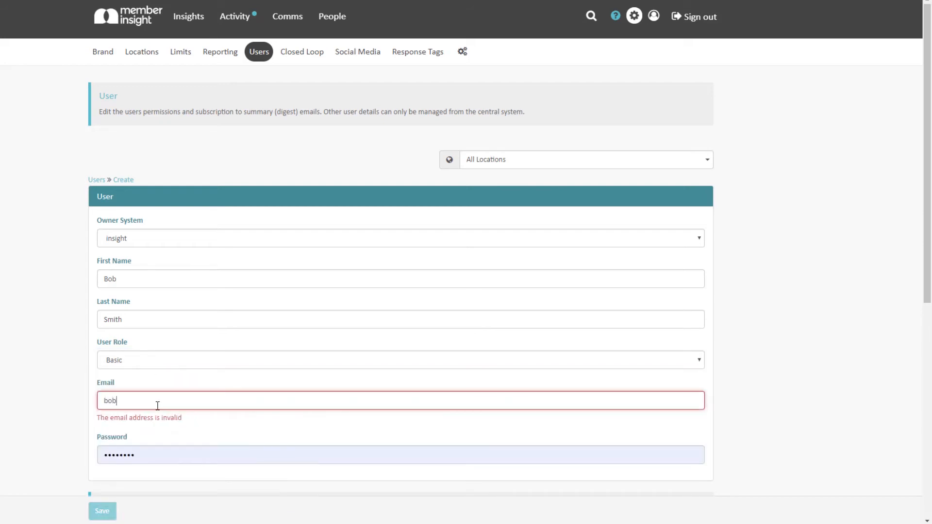
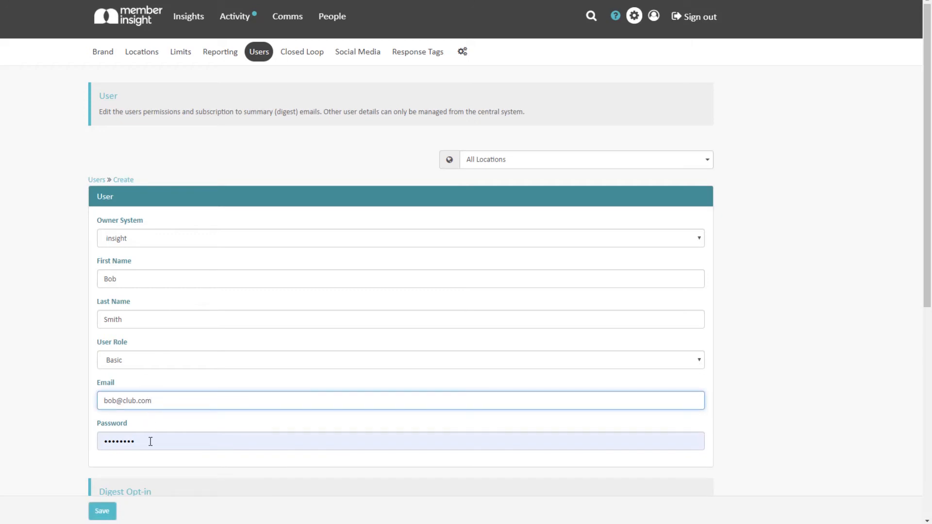
left_click(192, 362)
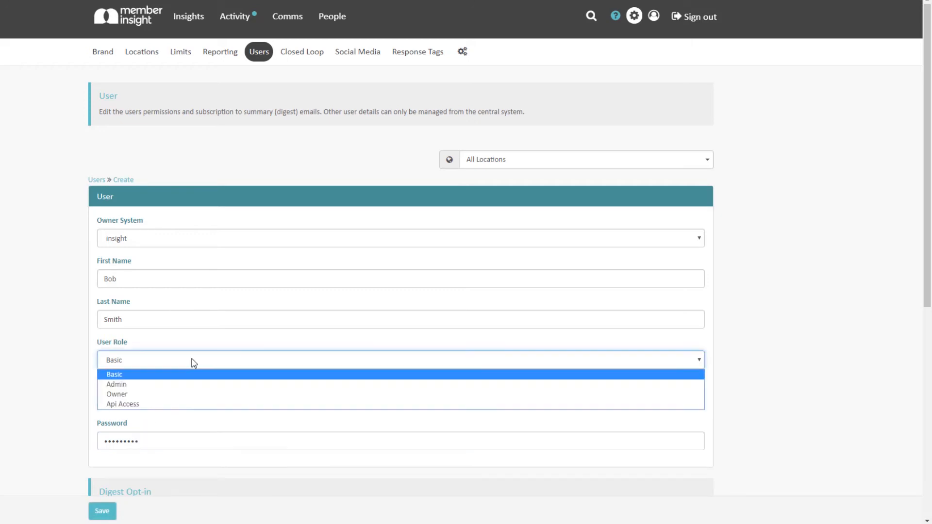
left_click(186, 385)
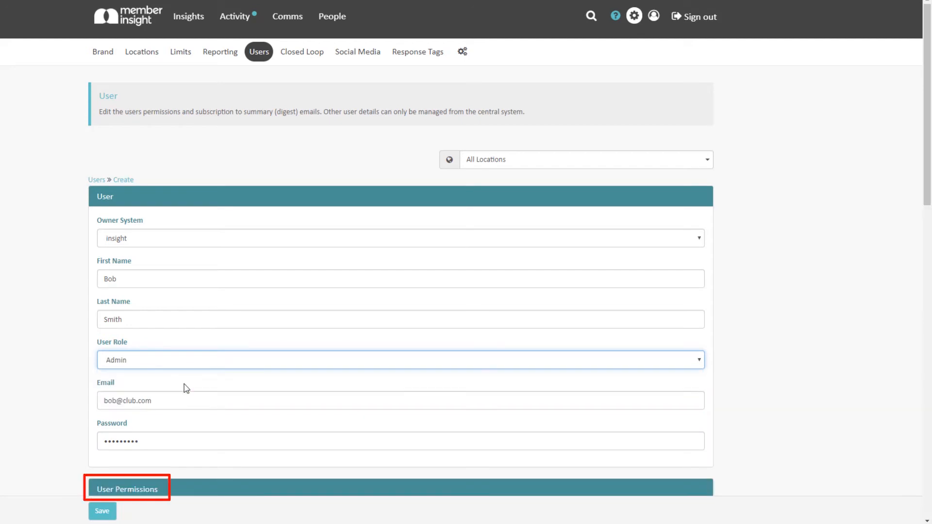
Work through the User Permissions toggles, ending with Surveys, Users and Closed Loop switched on.
scroll(889, 277, "down", 8)
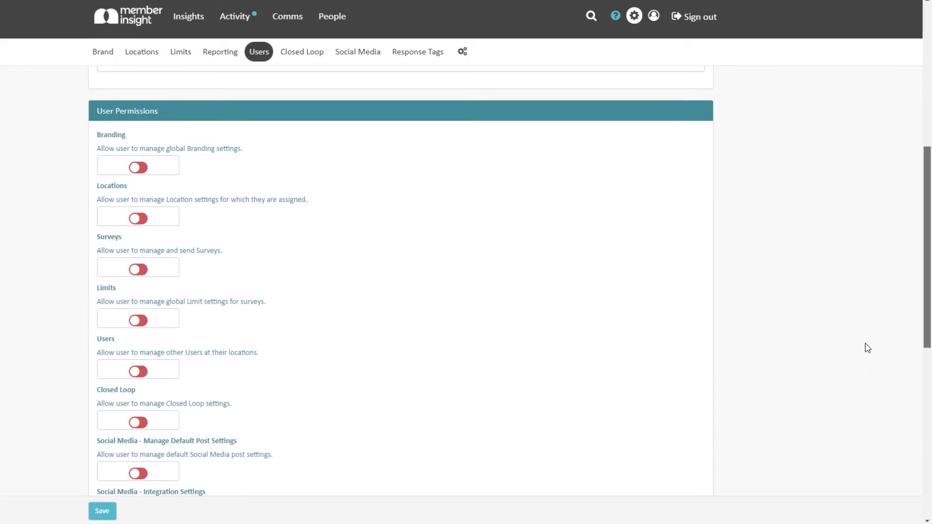
left_click(141, 139)
left_click(139, 189)
left_click(138, 239)
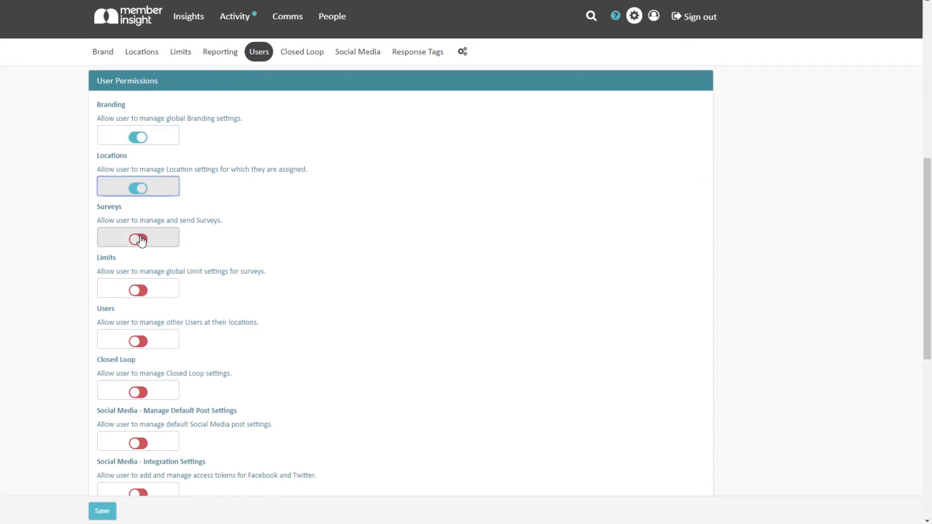
left_click(139, 290)
left_click(139, 341)
left_click(139, 392)
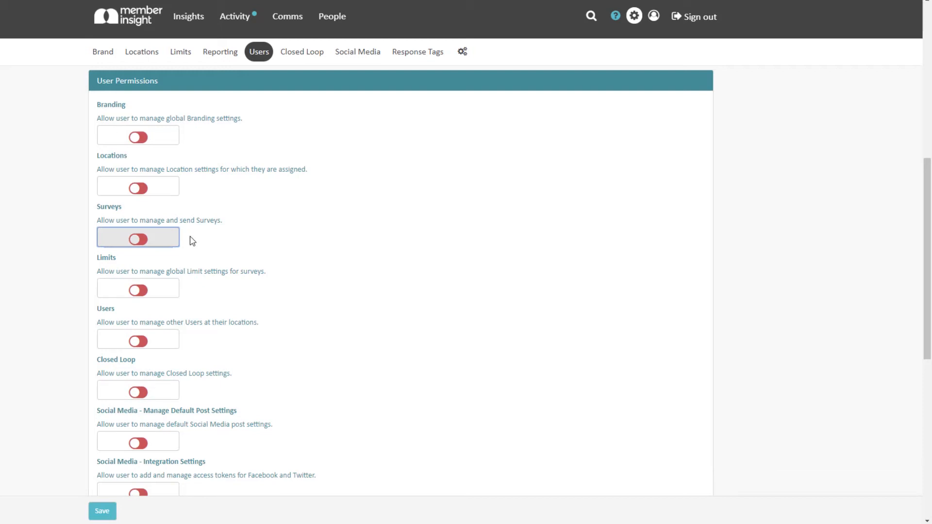
left_click(147, 245)
left_click(148, 338)
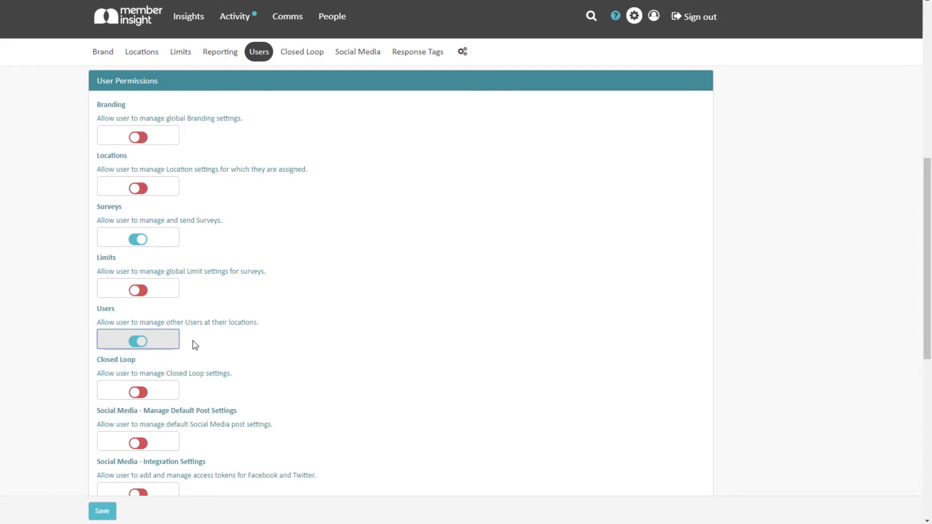
left_click(142, 392)
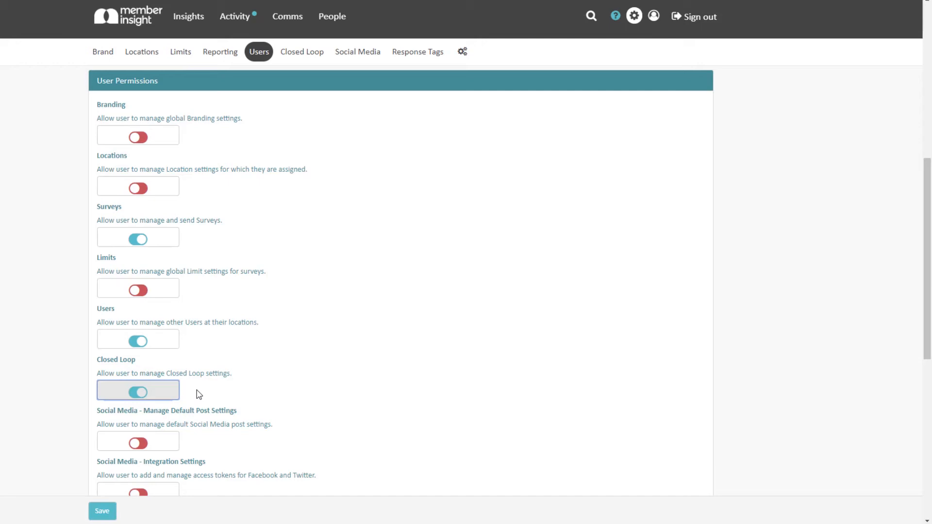
scroll(199, 395, "down", 8)
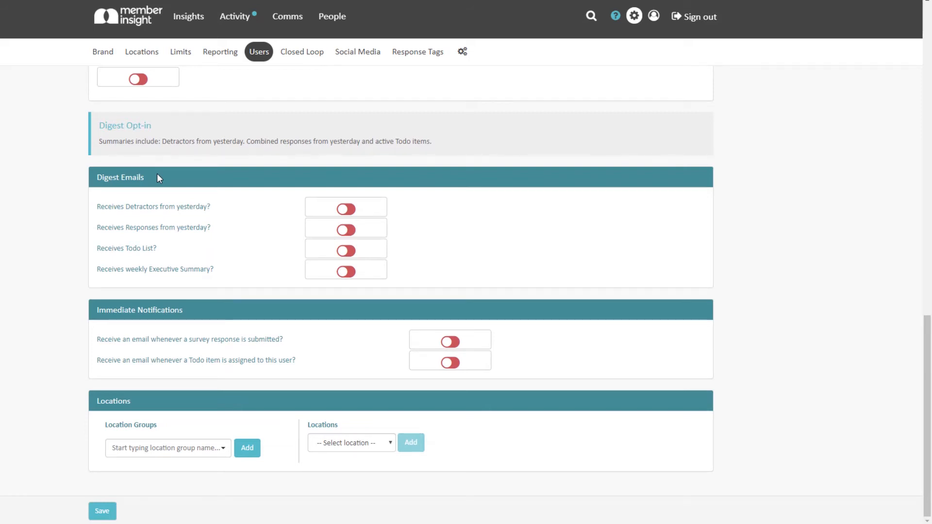
Turn on the Detractors, Responses and Todo List digest e-mails.
left_click(365, 207)
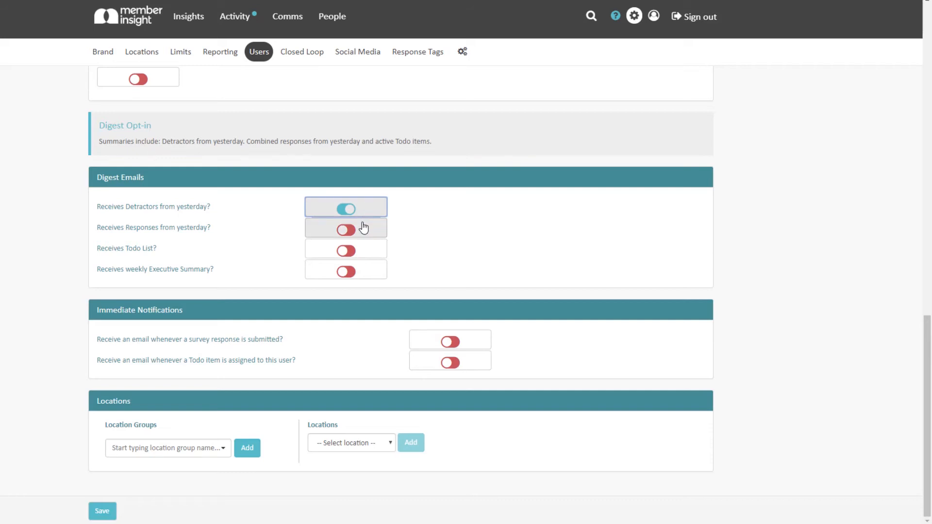
left_click(363, 227)
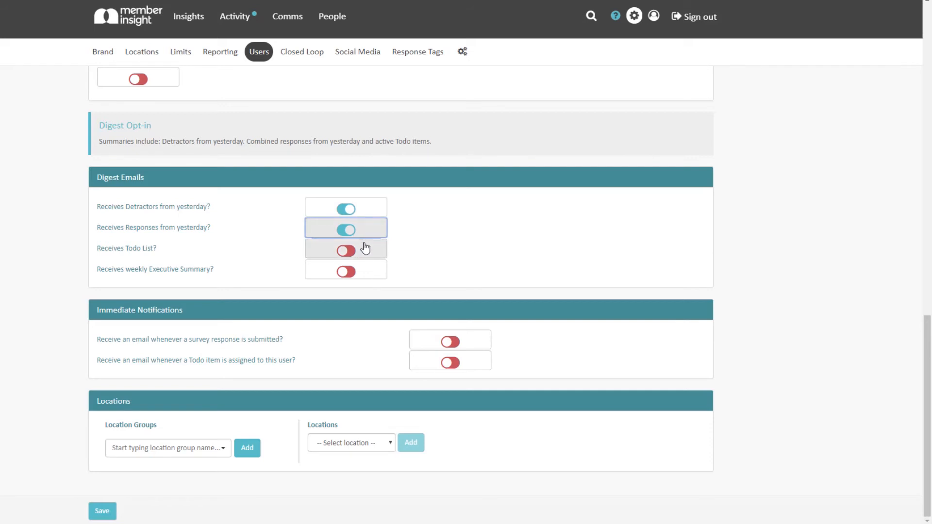
left_click(366, 248)
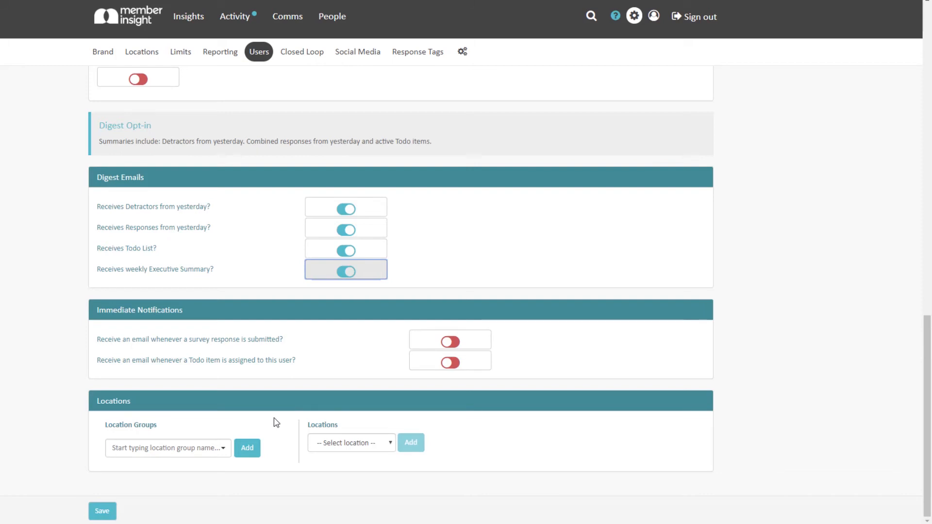
Assign PS Support Test Site as the user's location group and location, then save the user.
left_click(216, 456)
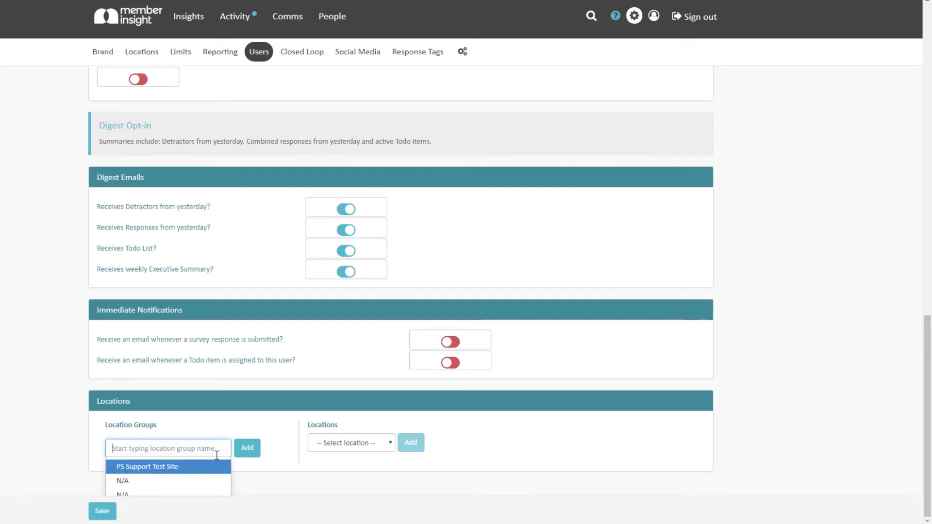
left_click(212, 466)
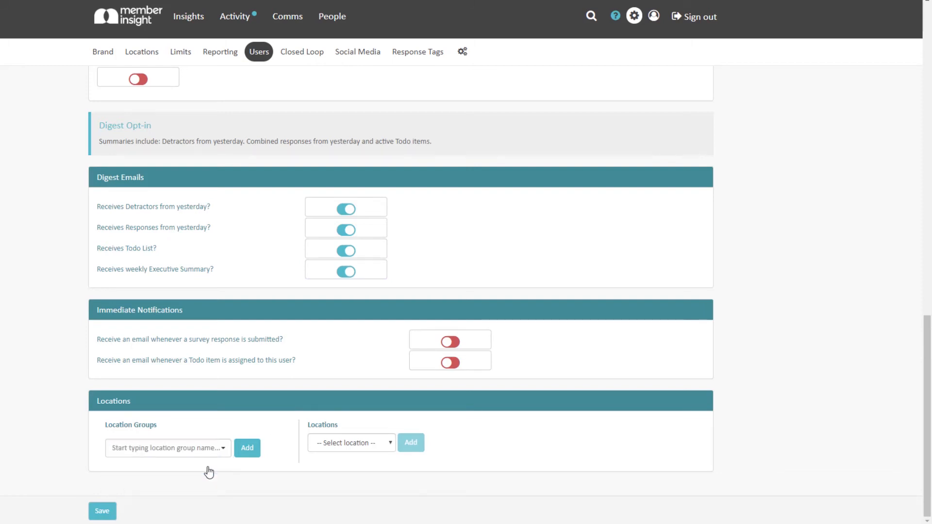
left_click(248, 449)
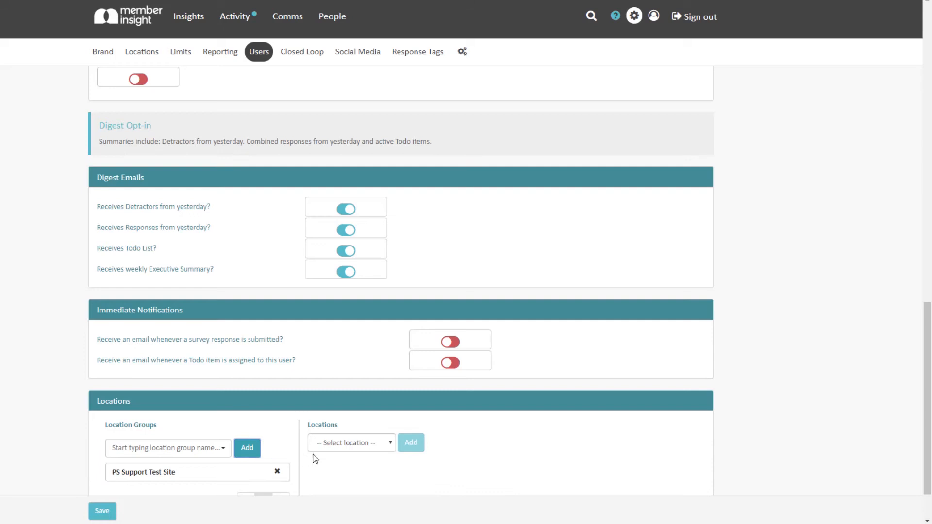
left_click(392, 451)
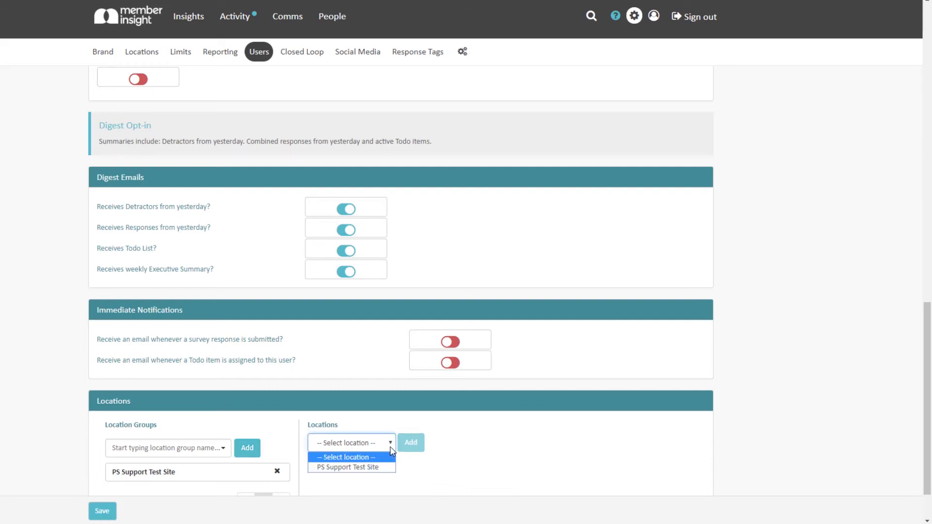
left_click(373, 466)
left_click(411, 448)
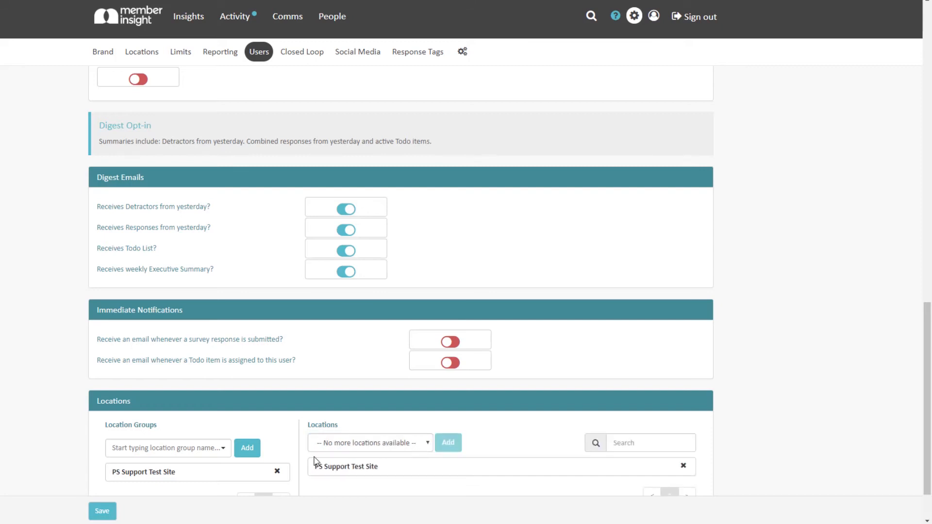
left_click(110, 516)
left_click(162, 328)
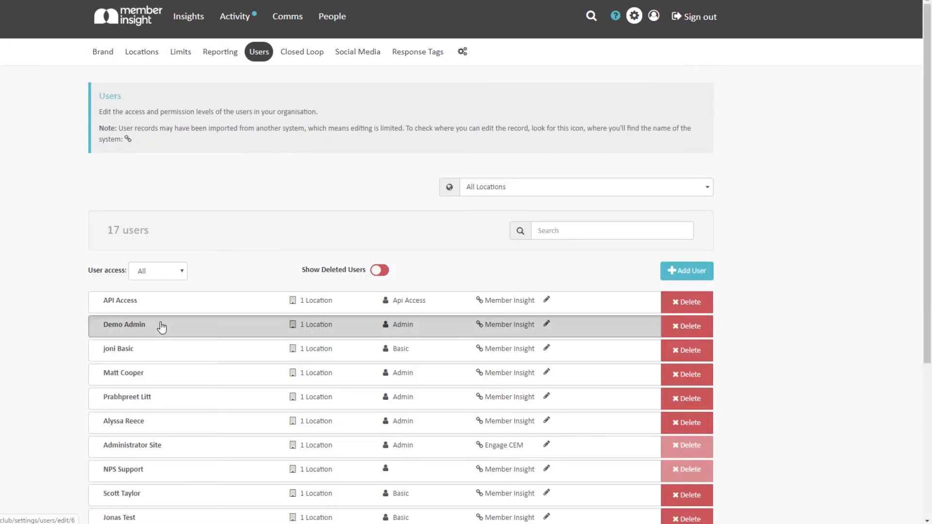
Go to the Closed Loop settings and open the Detractors process.
left_click(299, 63)
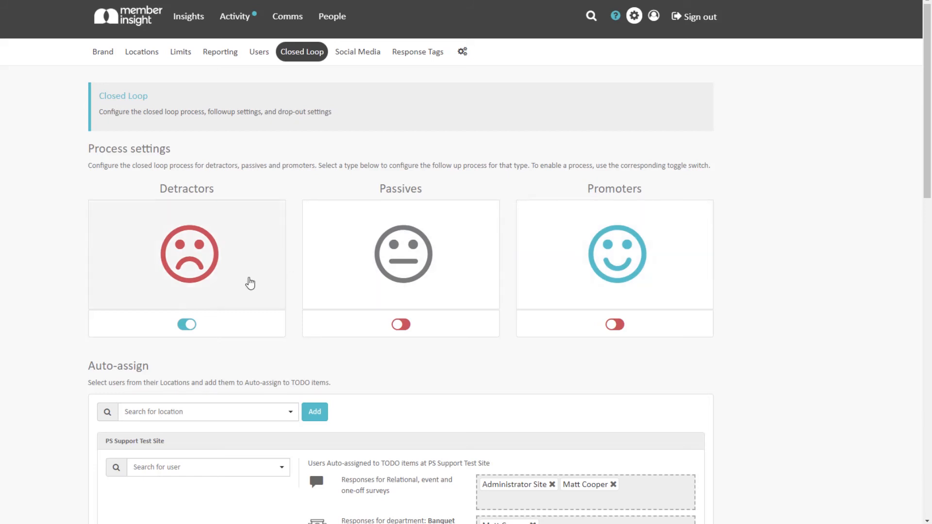
left_click(237, 292)
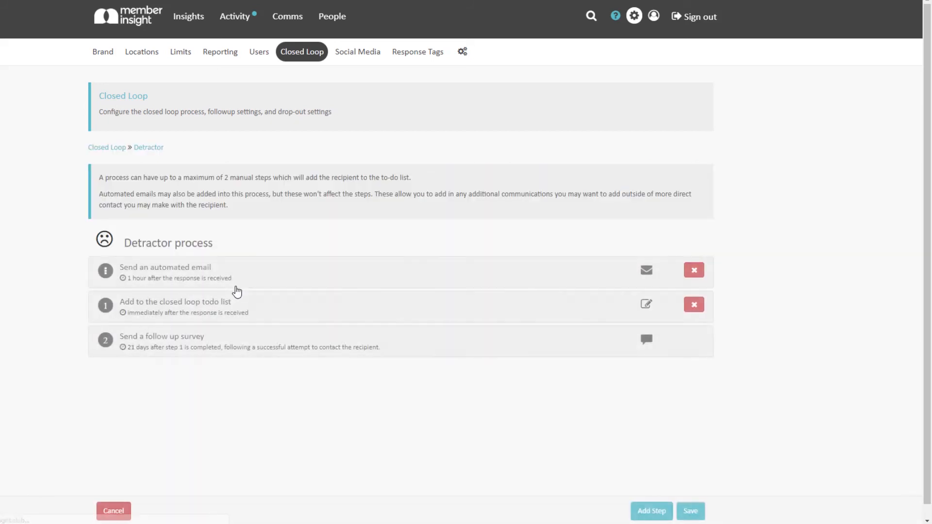
Set the detractor automated email to send 0 hours after a response.
left_click(261, 280)
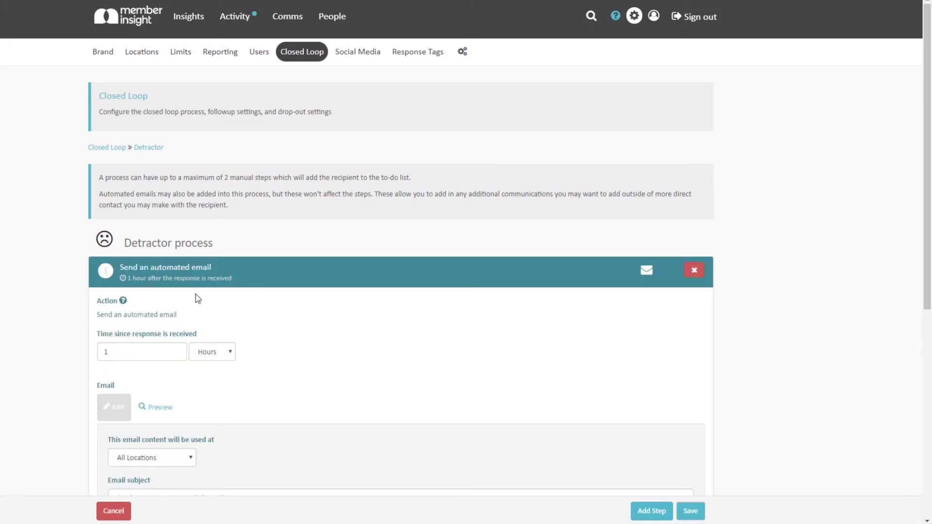
left_click(177, 354)
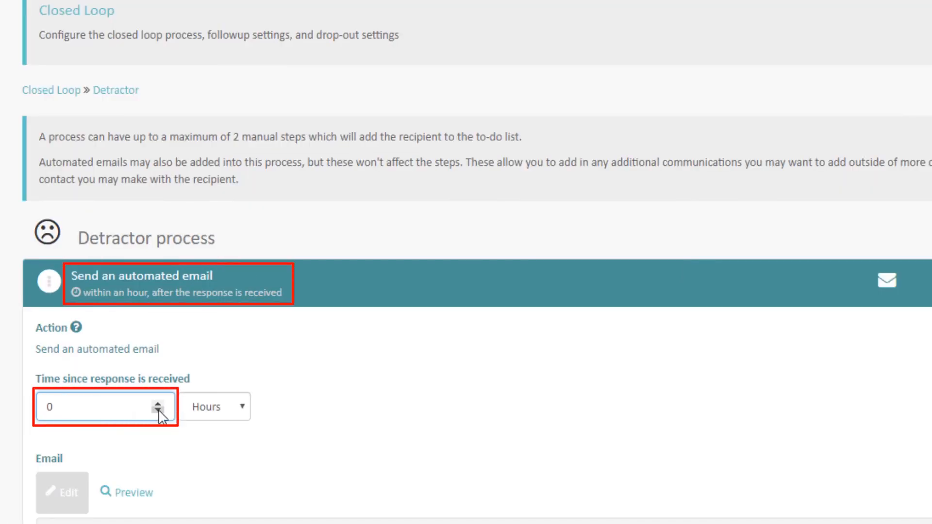
left_click(158, 404)
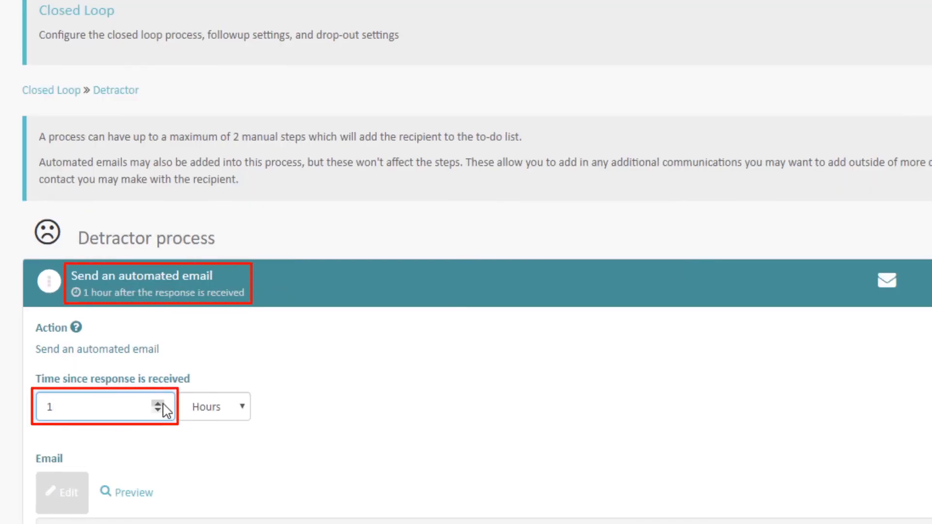
left_click(158, 411)
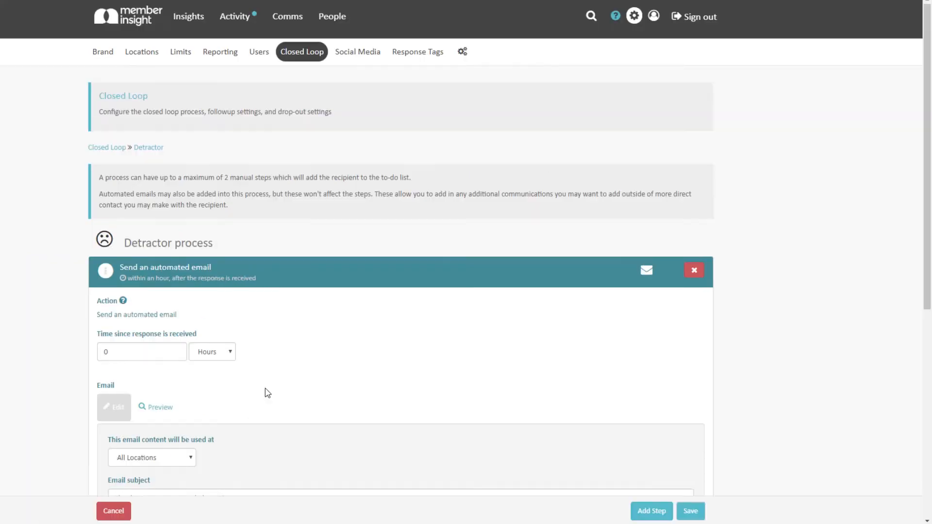
Review the email, to-do and 21-day follow-up survey steps, then save the Detractor process.
scroll(264, 391, "down", 3)
left_click(243, 334)
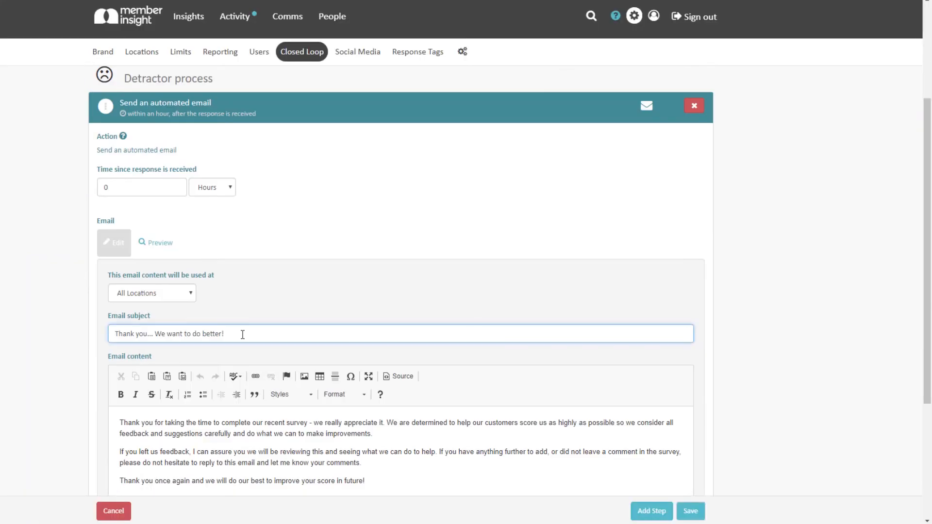
left_click(265, 439)
scroll(265, 439, "down", 4)
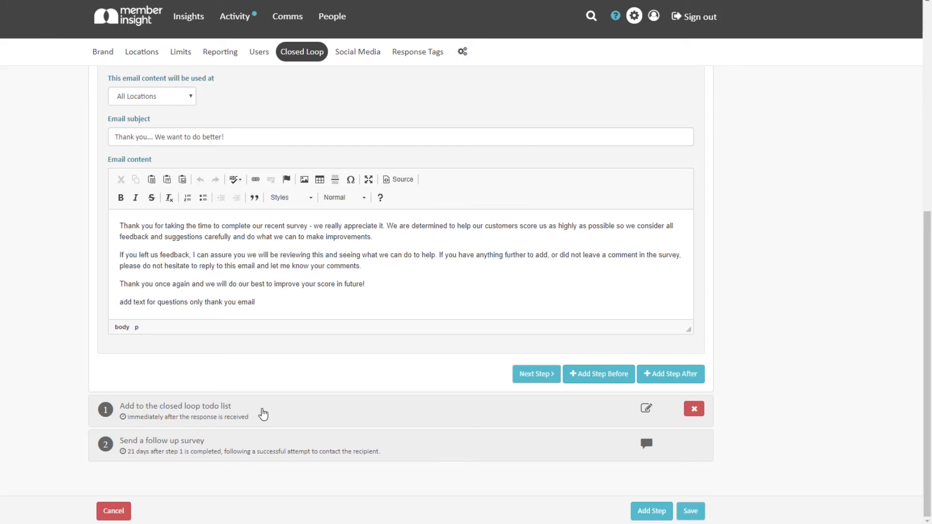
left_click(263, 414)
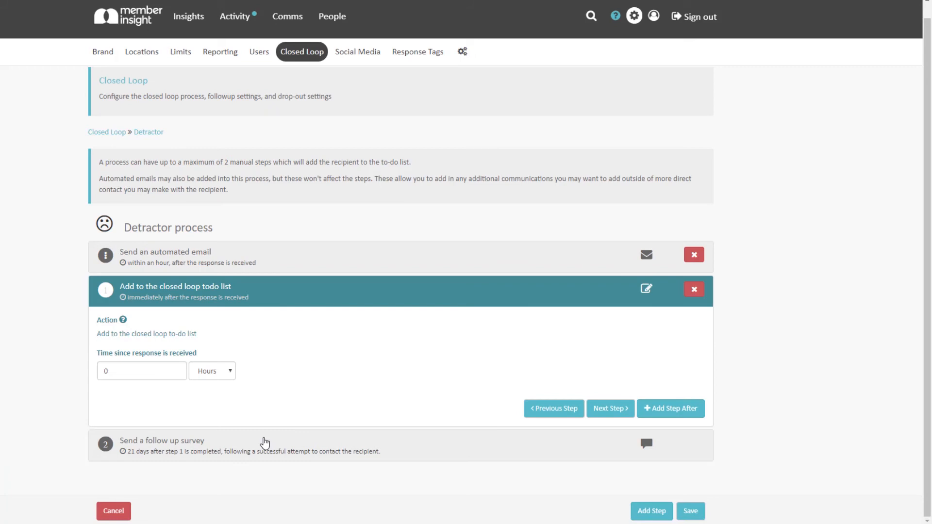
left_click(265, 444)
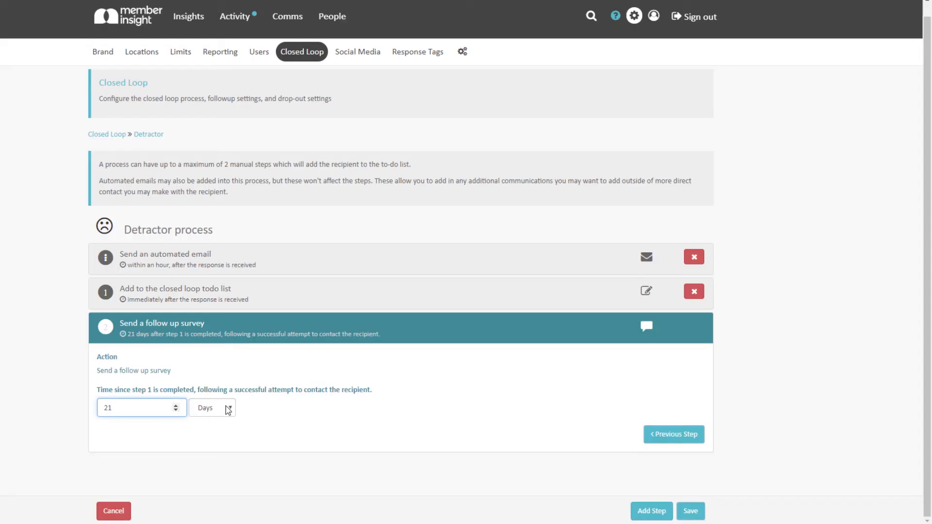
left_click(228, 409)
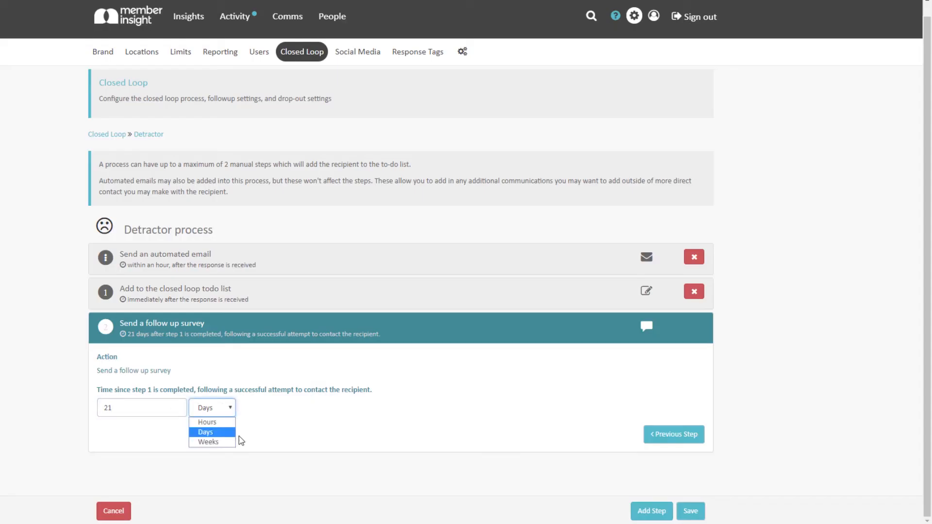
left_click(689, 511)
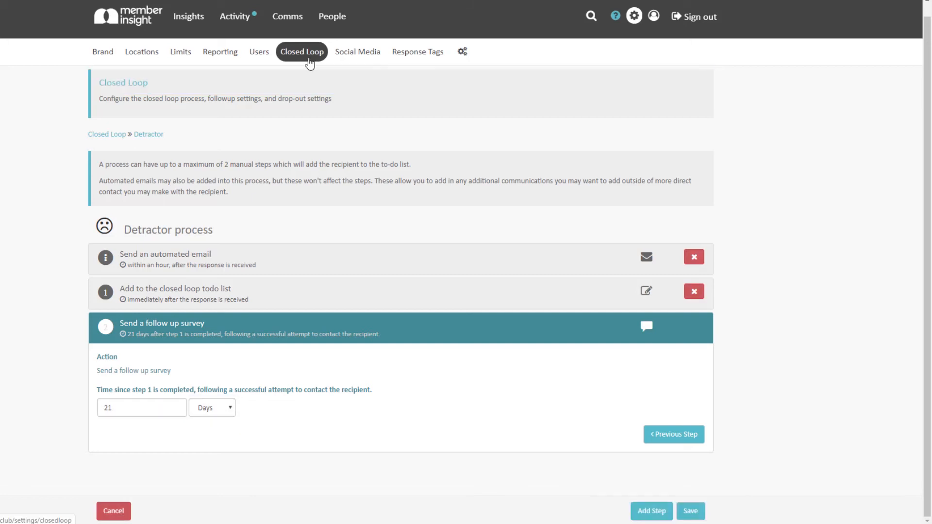
Review and preview the Passives follow-up email, then open the Promoters process.
left_click(309, 62)
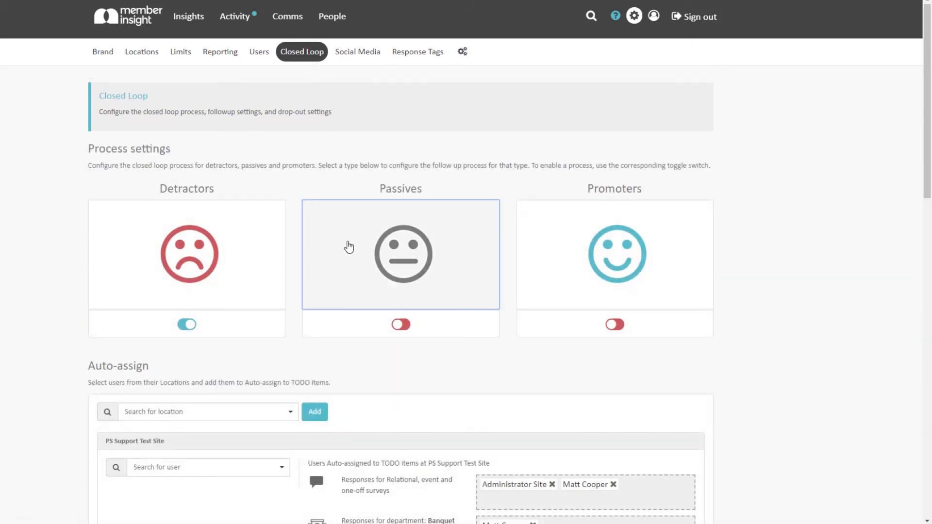
left_click(349, 247)
left_click(275, 276)
scroll(269, 333, "down", 3)
left_click(268, 334)
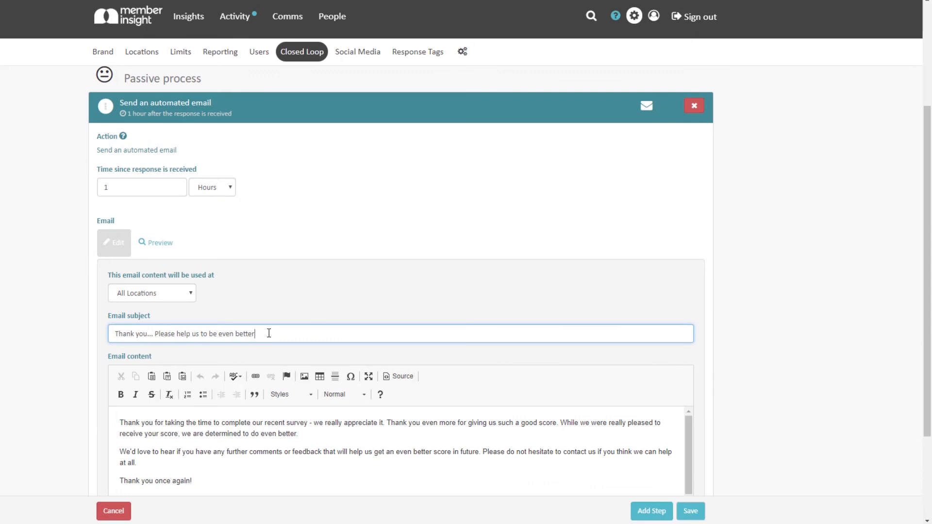
left_click(274, 477)
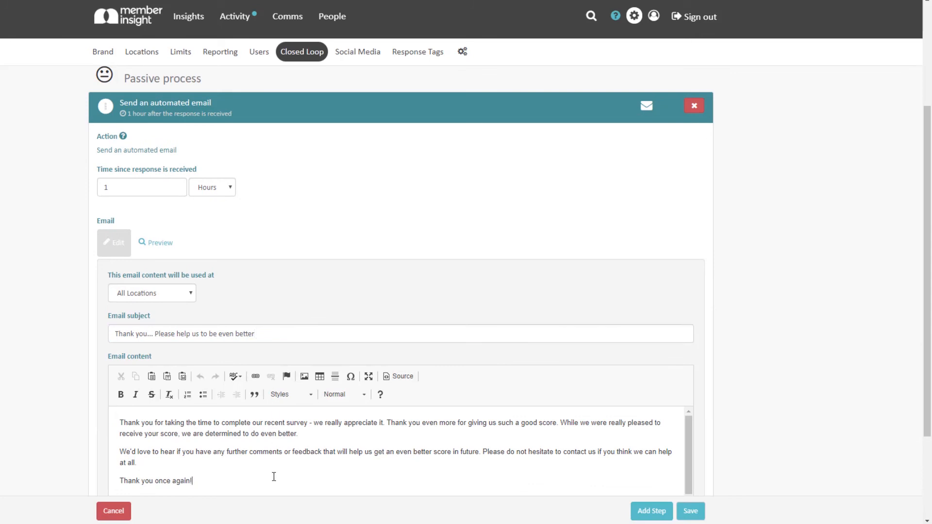
left_click(165, 250)
left_click(303, 58)
left_click(615, 247)
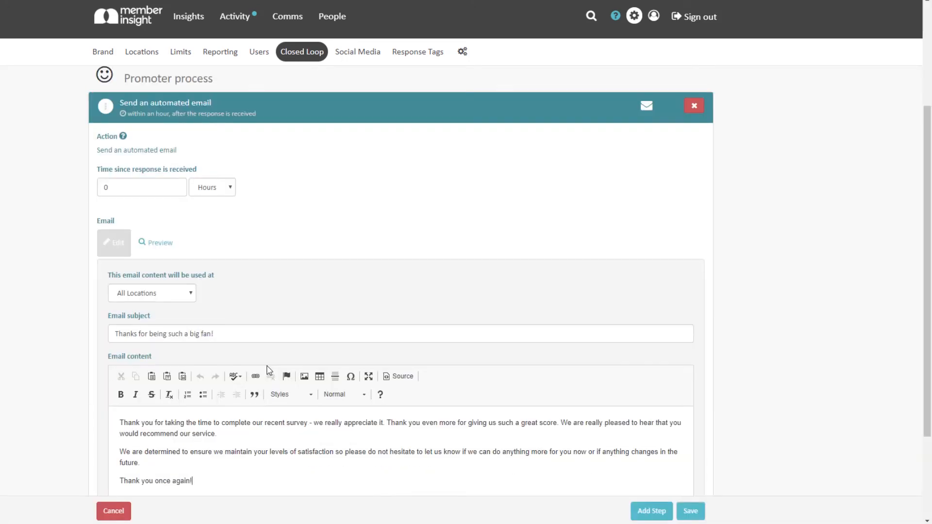
On the Closed Loop overview, switch on the Passives and Promoters processes.
left_click(302, 62)
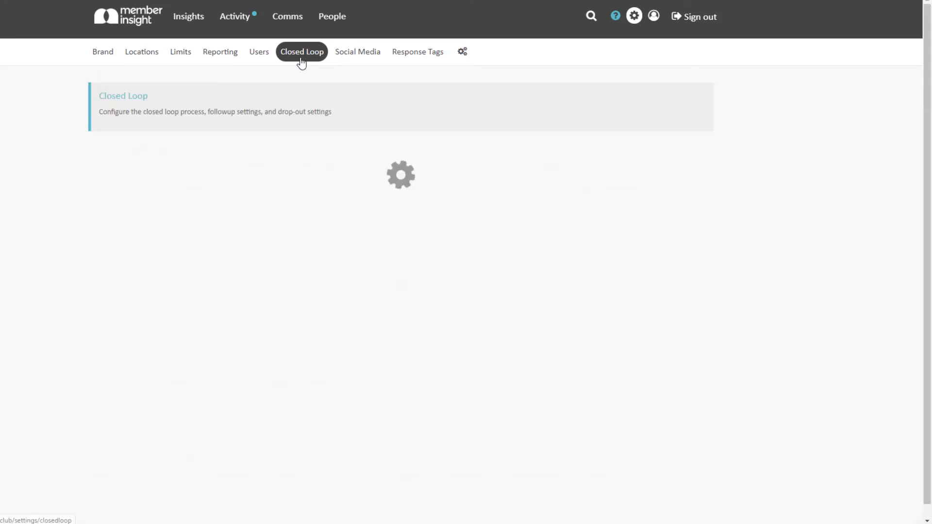
left_click(401, 325)
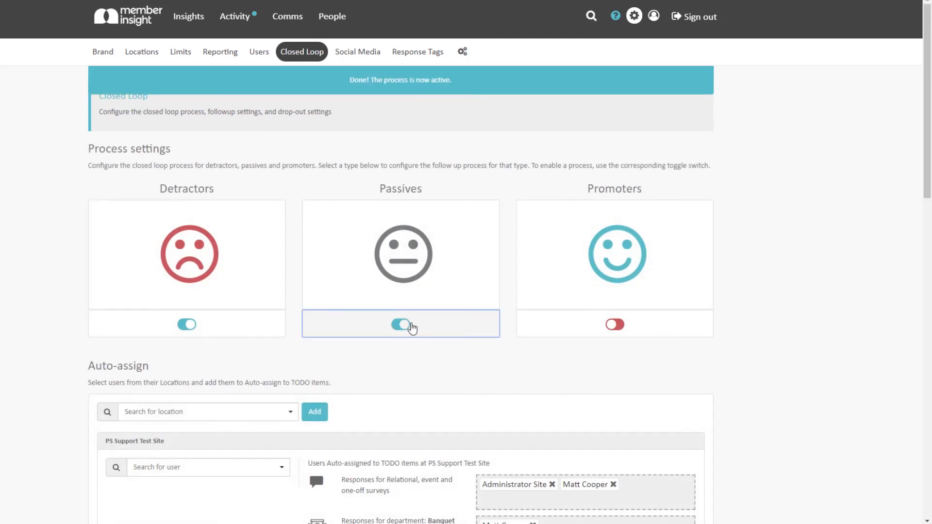
left_click(617, 324)
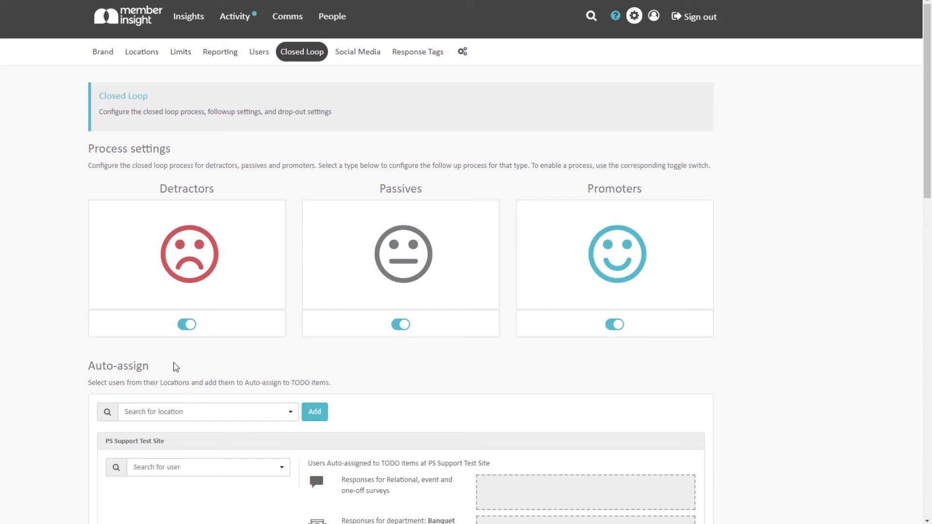
Add the demo administrator and a basic user, and auto-assign both to survey responses.
left_click(207, 468)
left_click(199, 387)
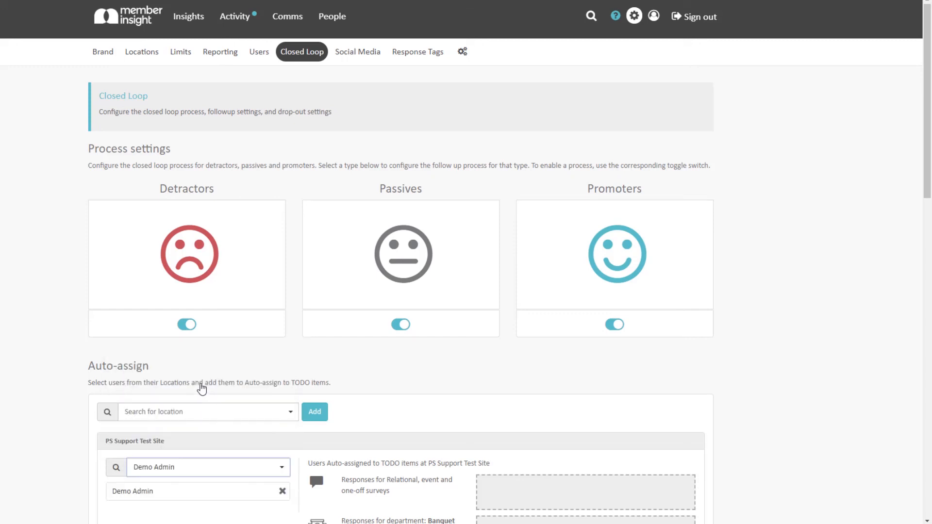
left_click(203, 467)
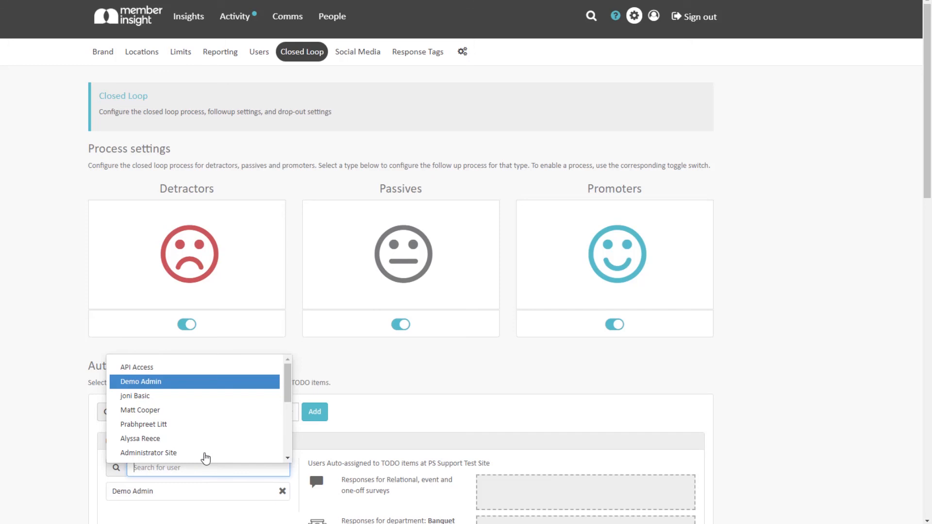
left_click(201, 402)
left_click_drag(175, 491, 532, 490)
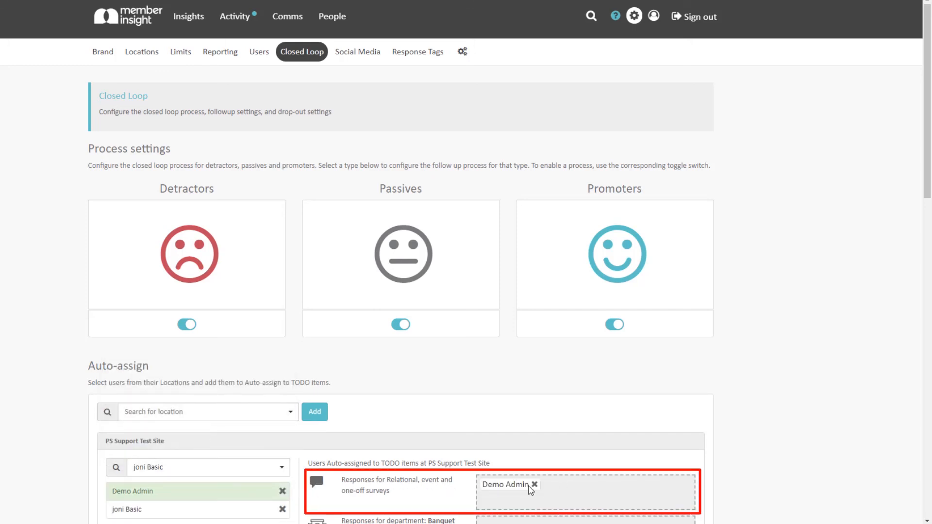
left_click_drag(201, 508, 629, 499)
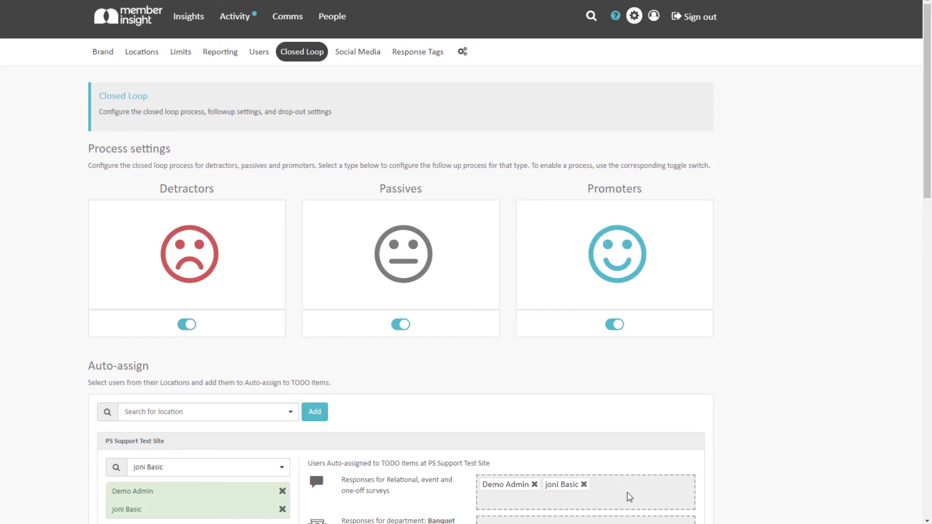
In Drop-out settings, disable Manual Drop-outs, leave interaction attempts at 3, and save.
scroll(629, 497, "down", 15)
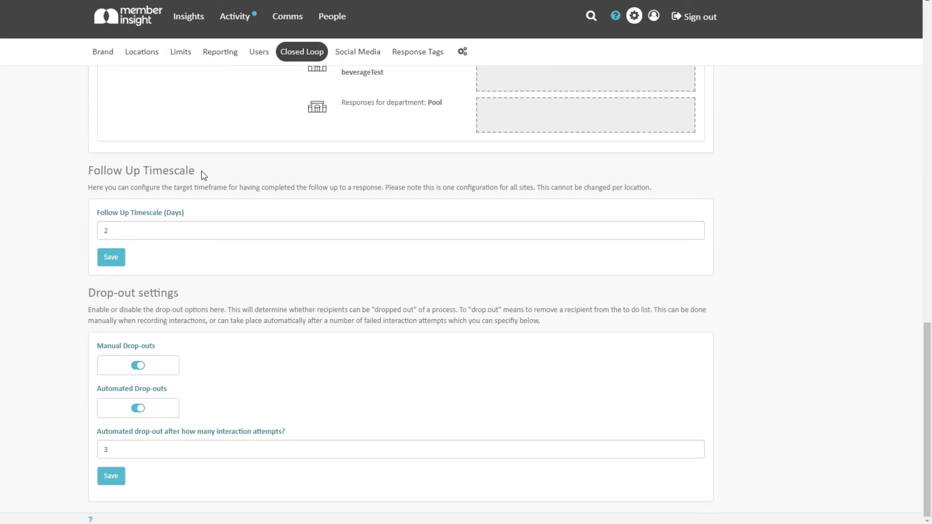
left_click(201, 228)
left_click(192, 367)
left_click(169, 368)
left_click(140, 449)
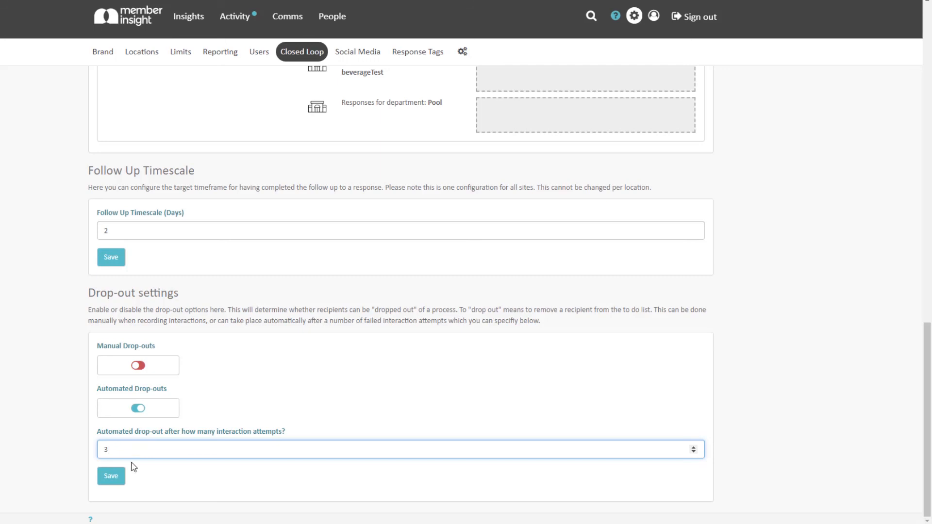
left_click(121, 484)
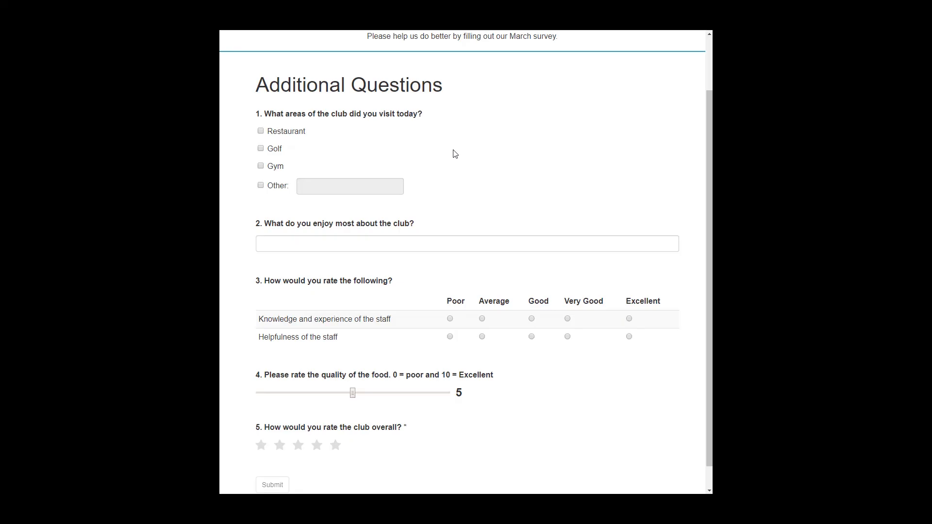
Answer the sample survey: Restaurant and Gym visited, staff Average/Good, food 8, three stars.
left_click(285, 132)
left_click(274, 168)
left_click(483, 318)
left_click(532, 336)
left_click_drag(354, 397, 409, 399)
left_click(309, 452)
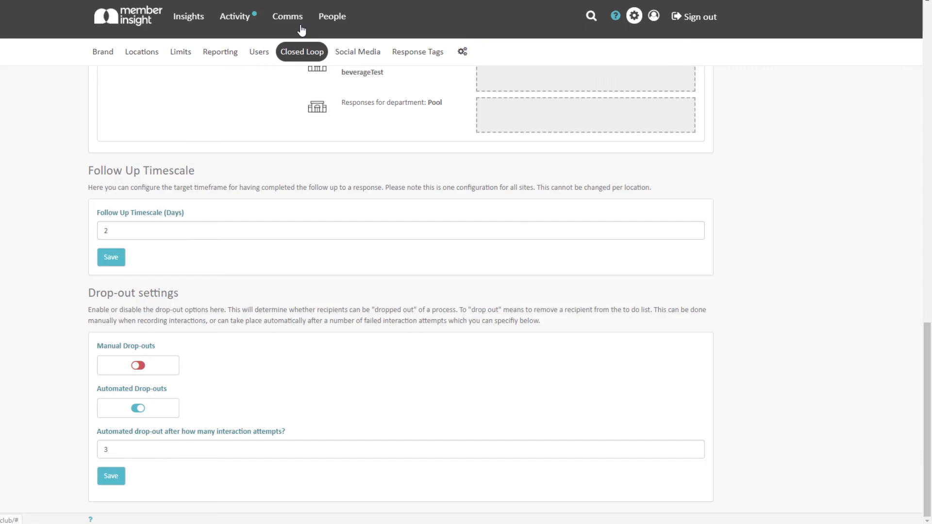
Go to Comms > Questionnaires and add a new questionnaire.
left_click(301, 29)
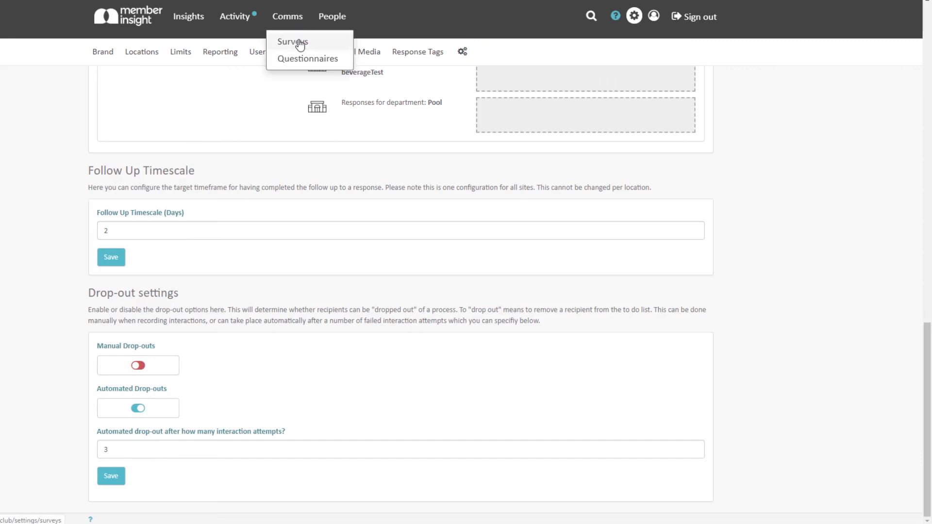
left_click(297, 63)
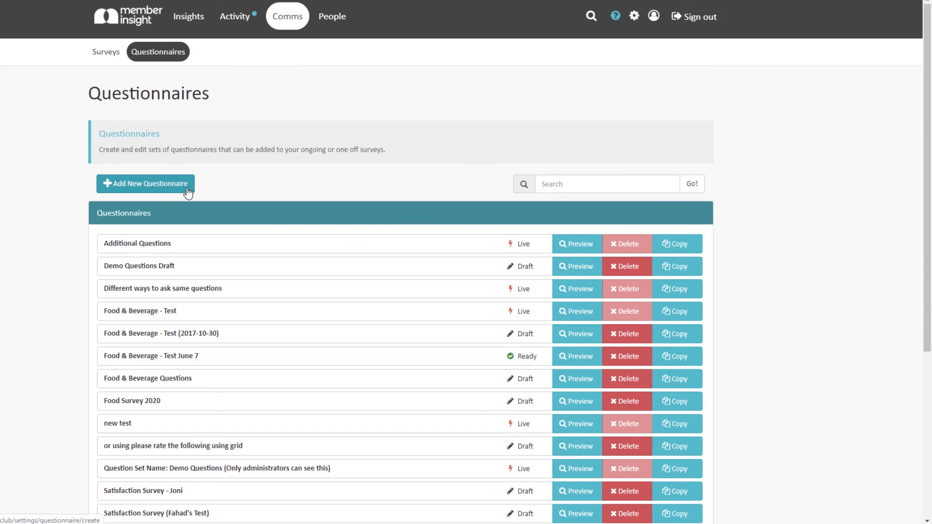
left_click(136, 184)
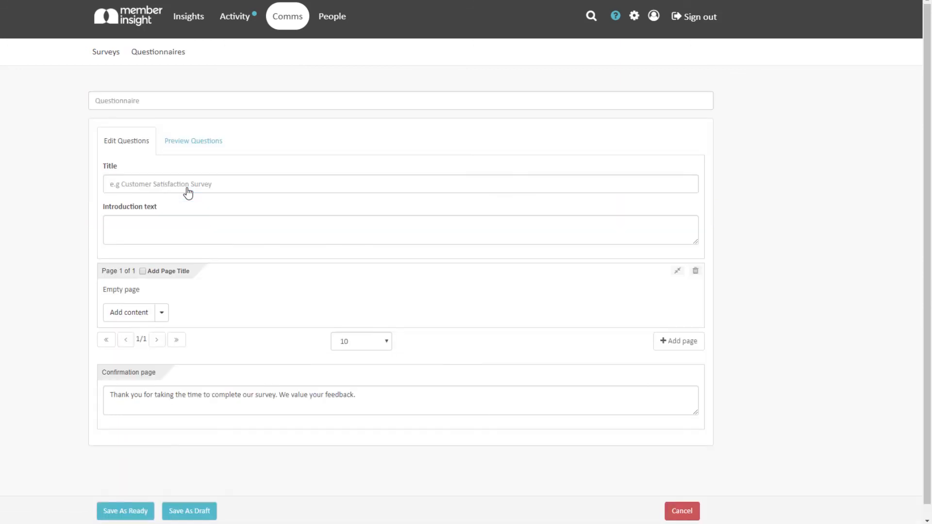